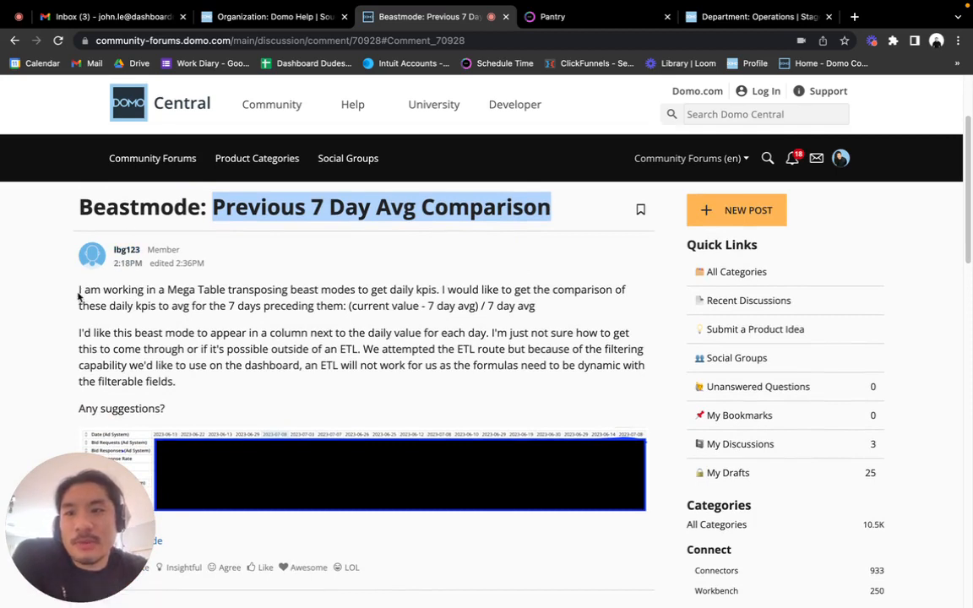
Read the forum question about comparing daily KPIs with their previous 7-day average using a beast mode.
left_click_drag(78, 295, 355, 309)
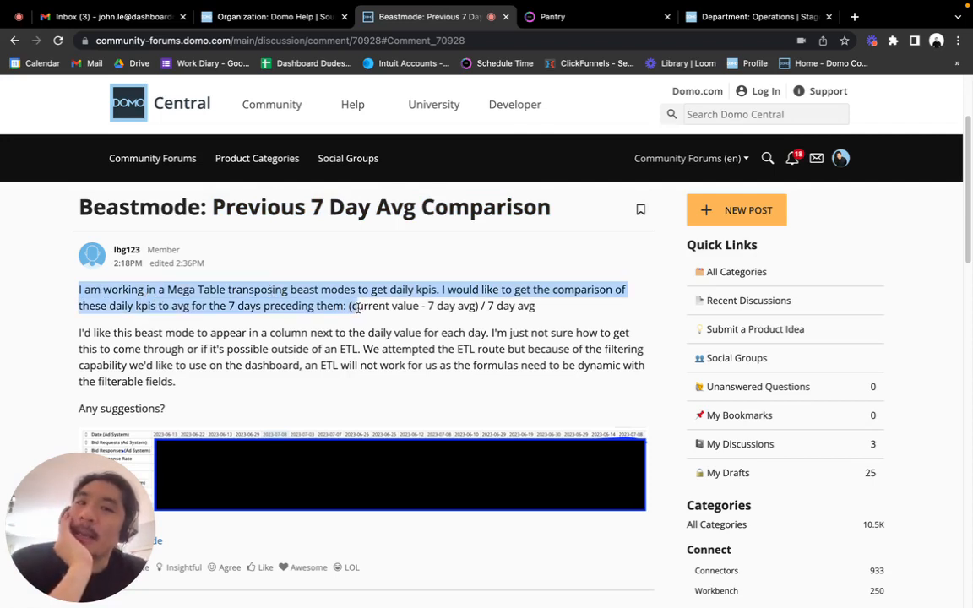
left_click_drag(357, 308, 554, 316)
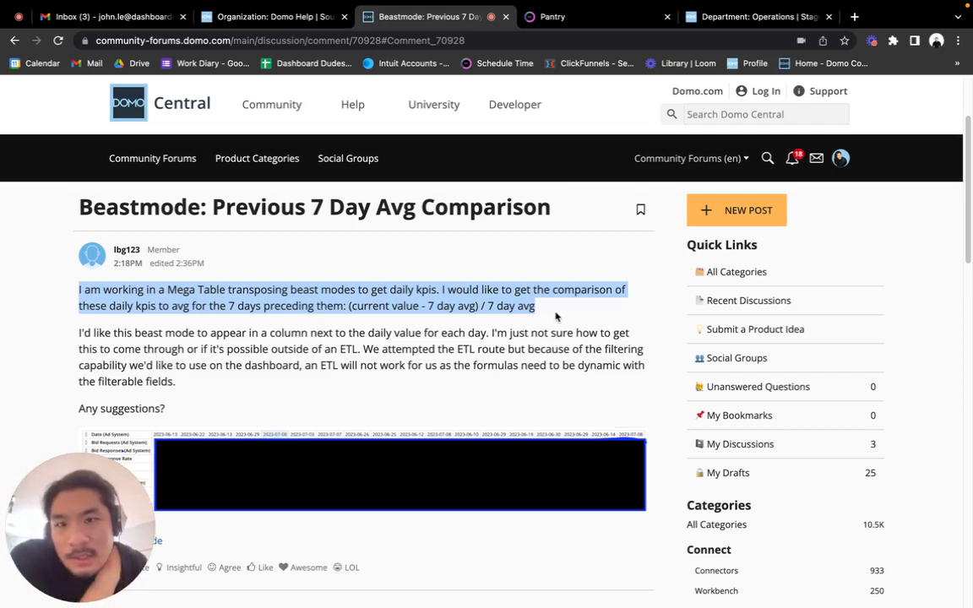
left_click(562, 346, "shift")
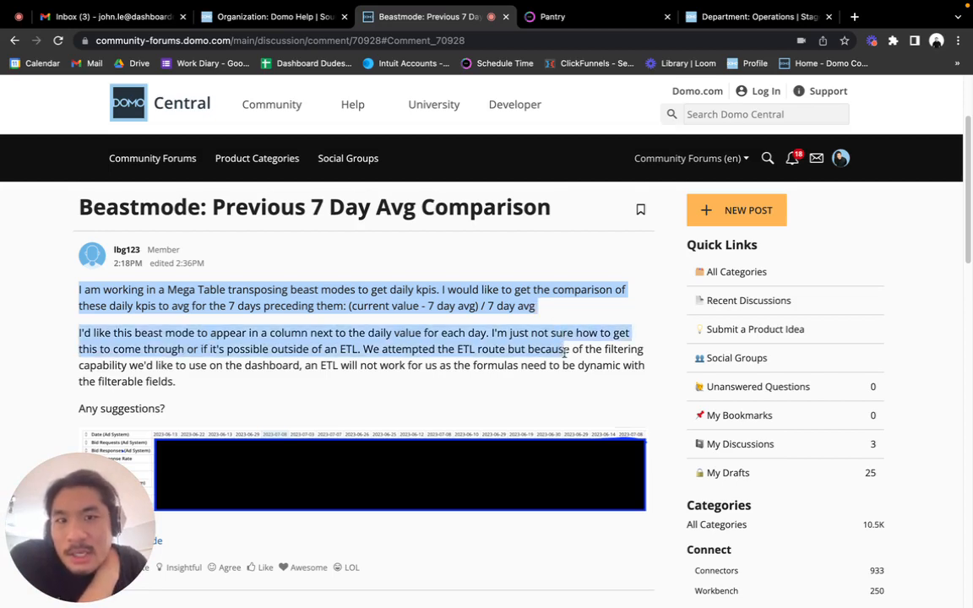
left_click_drag(564, 353, 562, 365)
scroll(564, 370, "down", 3)
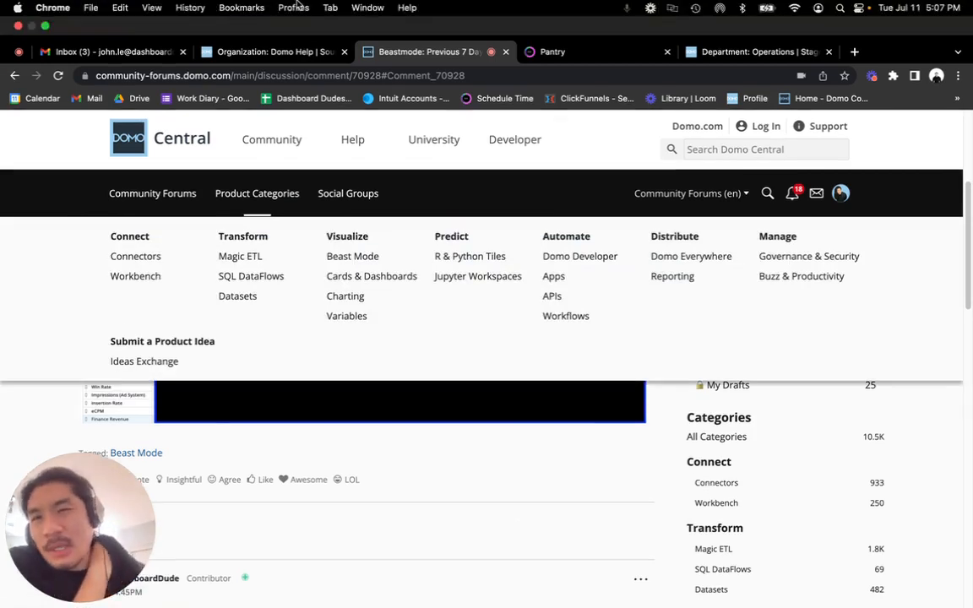
Open the Previous 7 Day Avg dataflow for editing in Domo and run its preview.
left_click(247, 52)
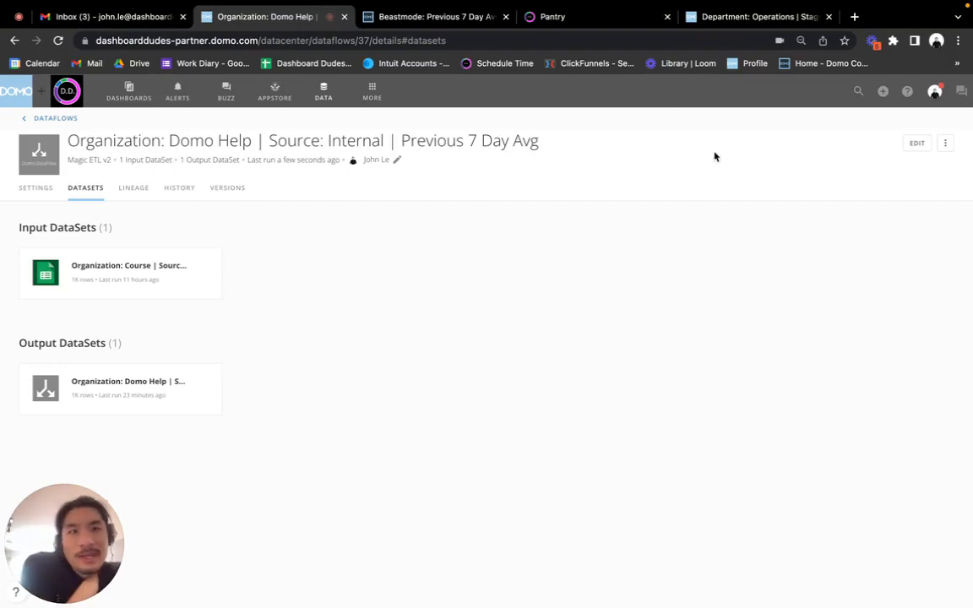
left_click(920, 148)
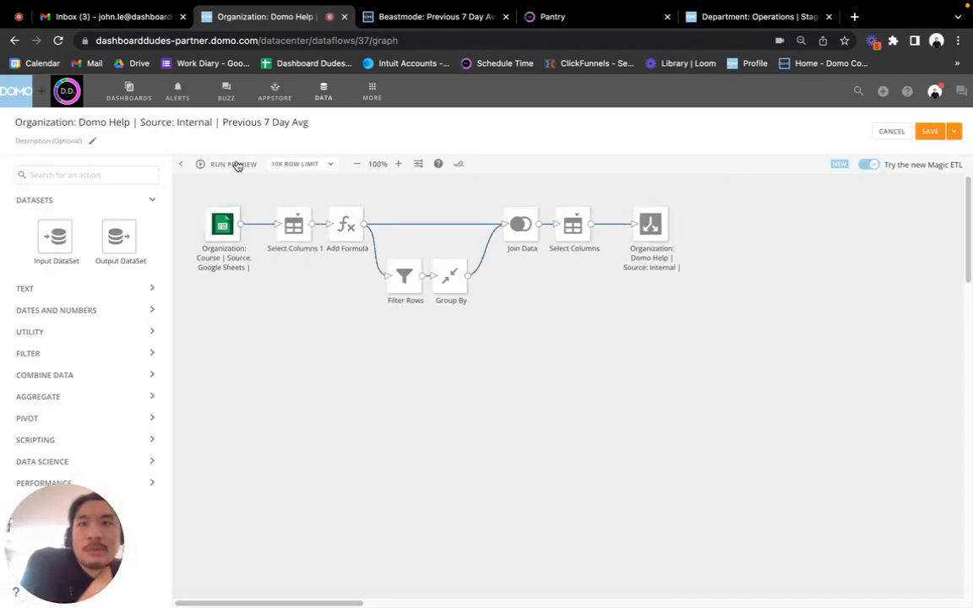
left_click(235, 165)
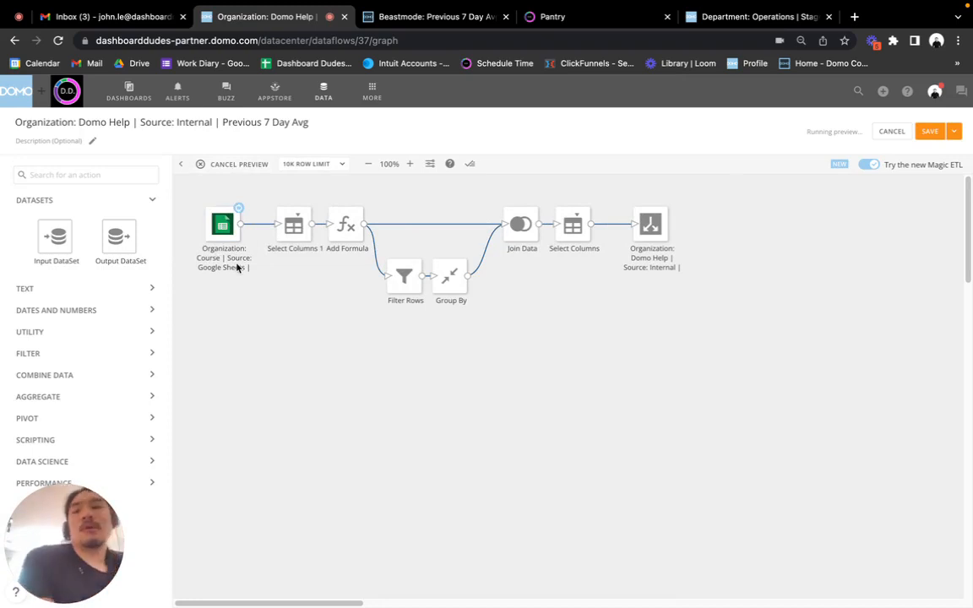
Examine the rows of the Google Sheets input dataset and the columns kept by Select Columns 1.
left_click(221, 225)
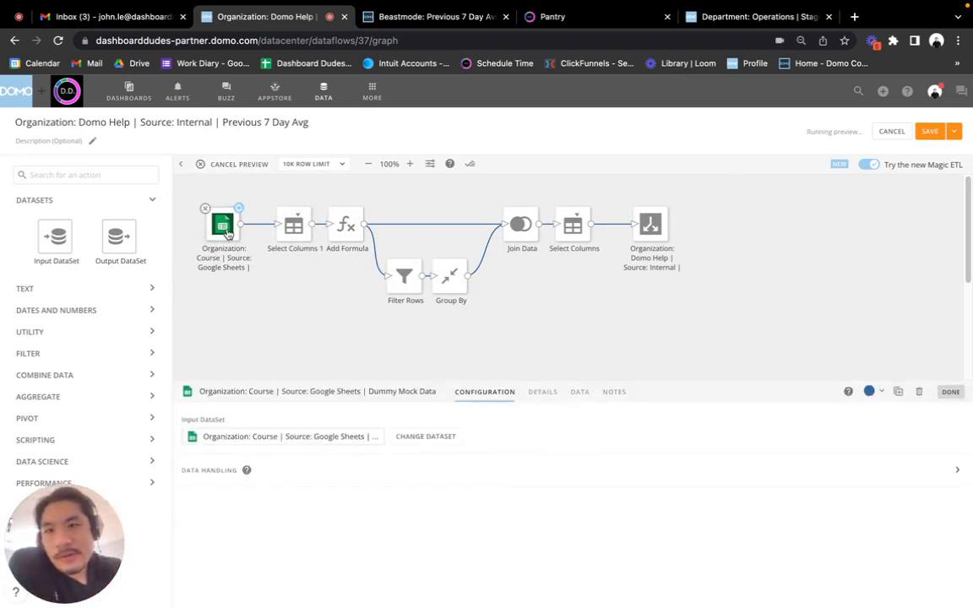
left_click(580, 393)
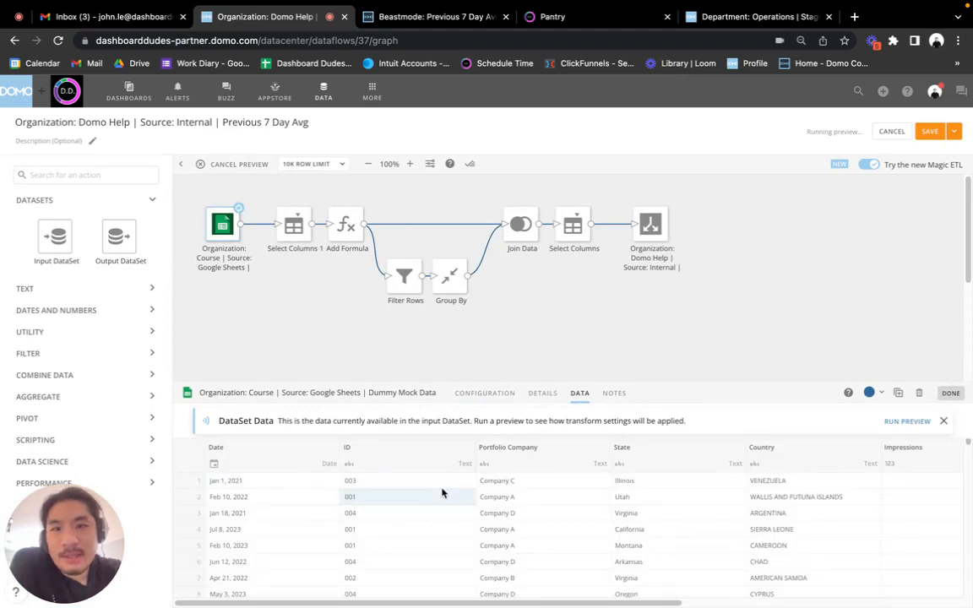
scroll(442, 493, "right", 10)
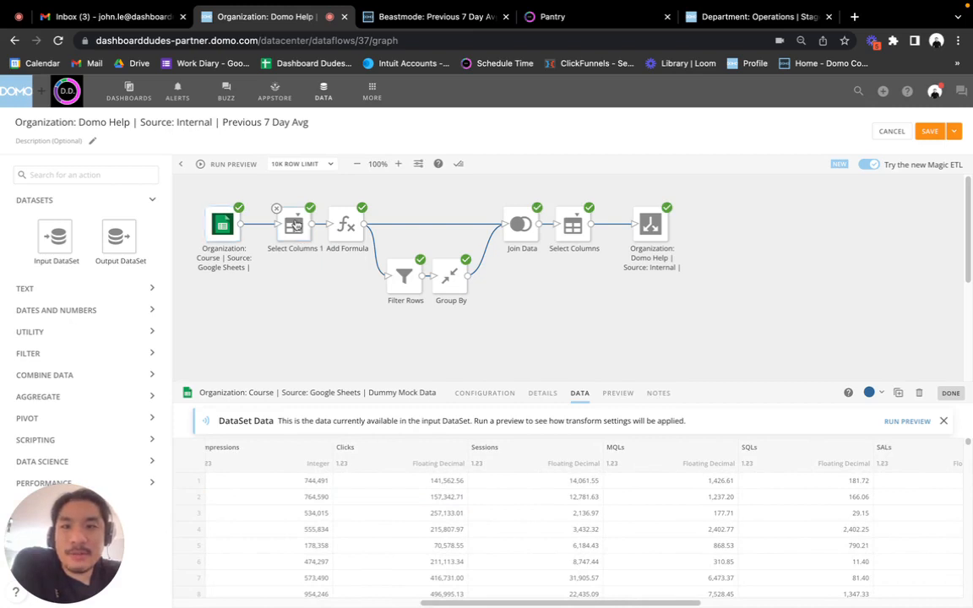
left_click(291, 224)
left_click(433, 393)
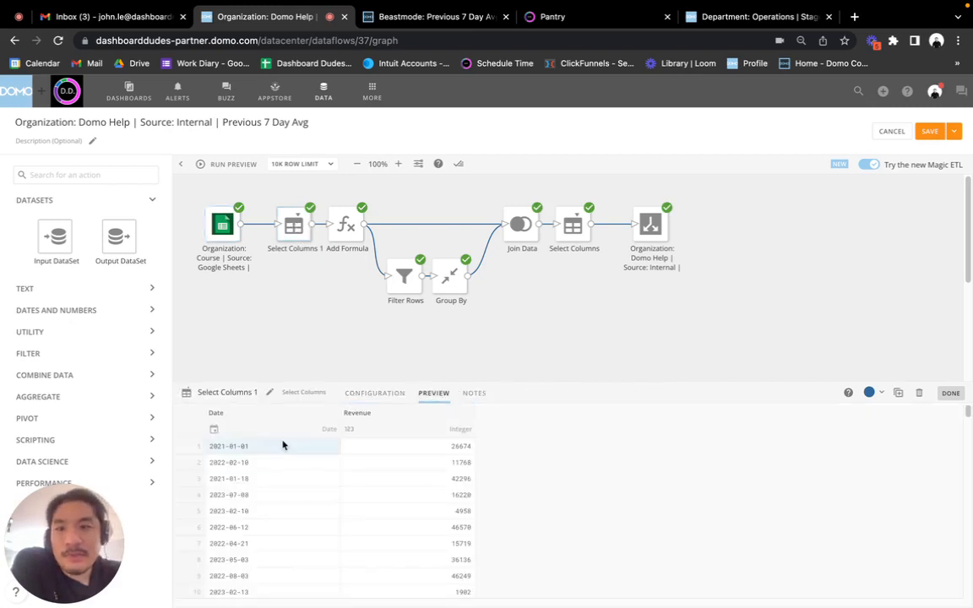
scroll(283, 444, "down", 10)
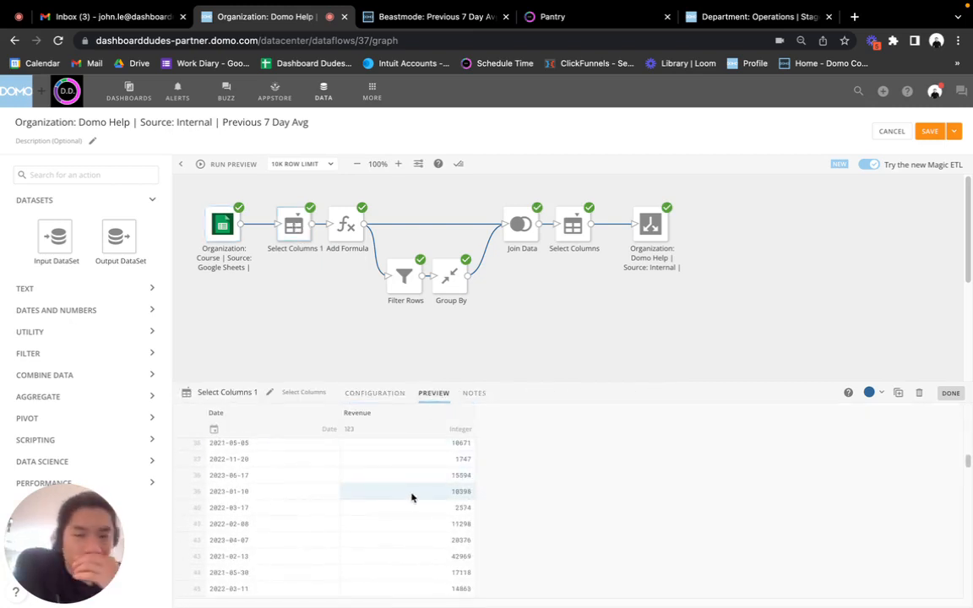
Review the Proxy and Previous 7 Day Flag formulas in Add Formula and compare them with their previewed rows.
left_click(343, 224)
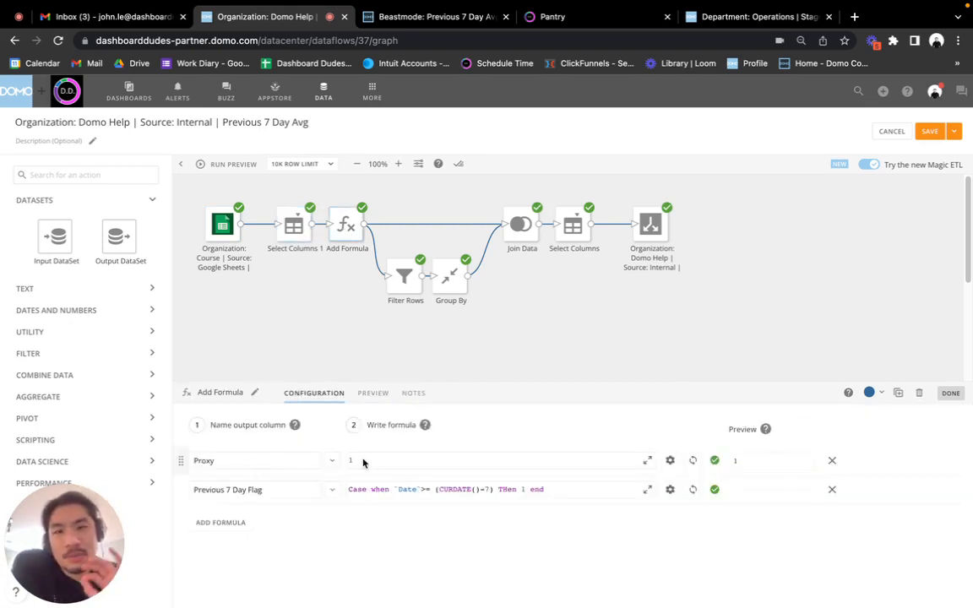
left_click(373, 394)
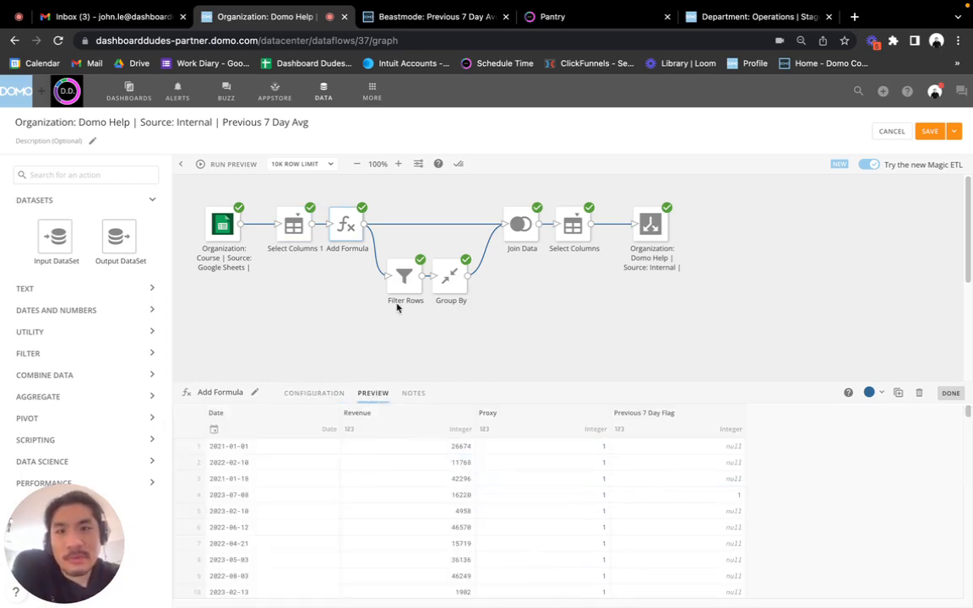
left_click(314, 393)
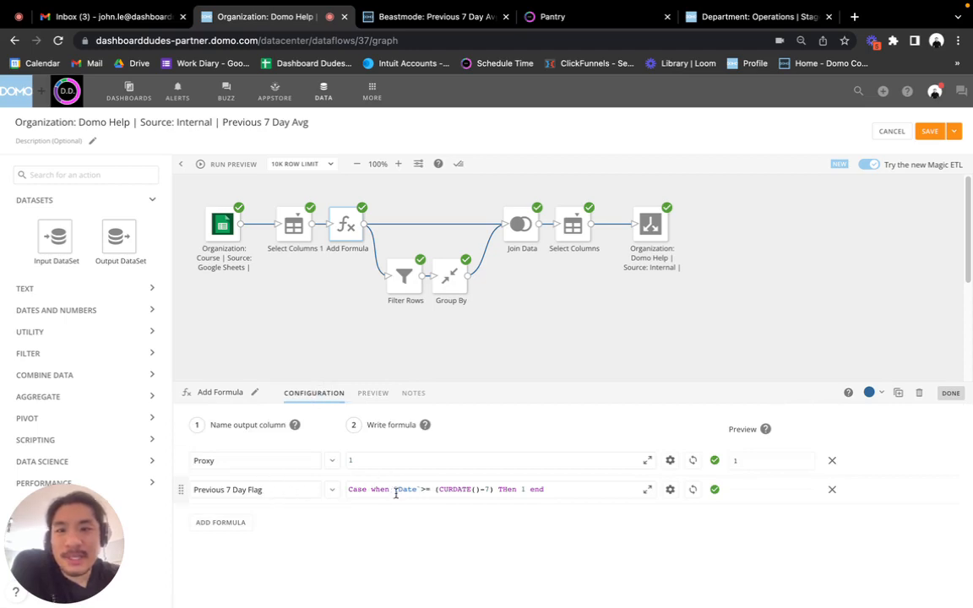
left_click(375, 394)
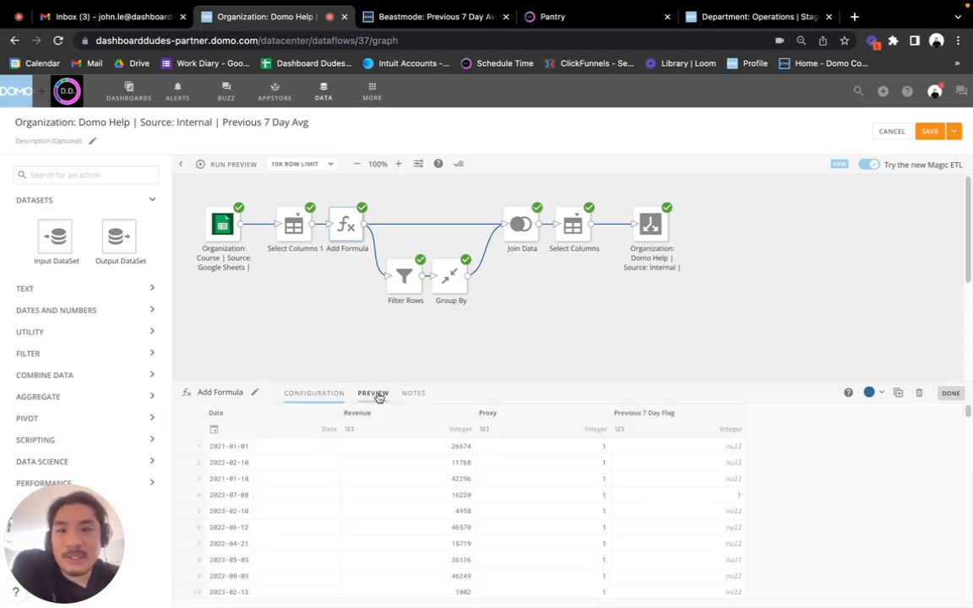
left_click(315, 393)
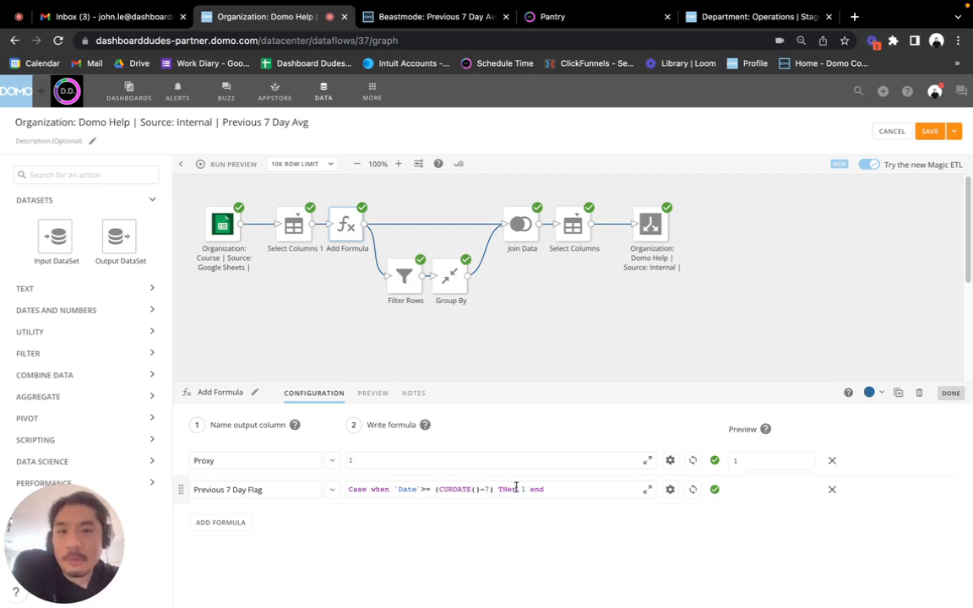
left_click(374, 394)
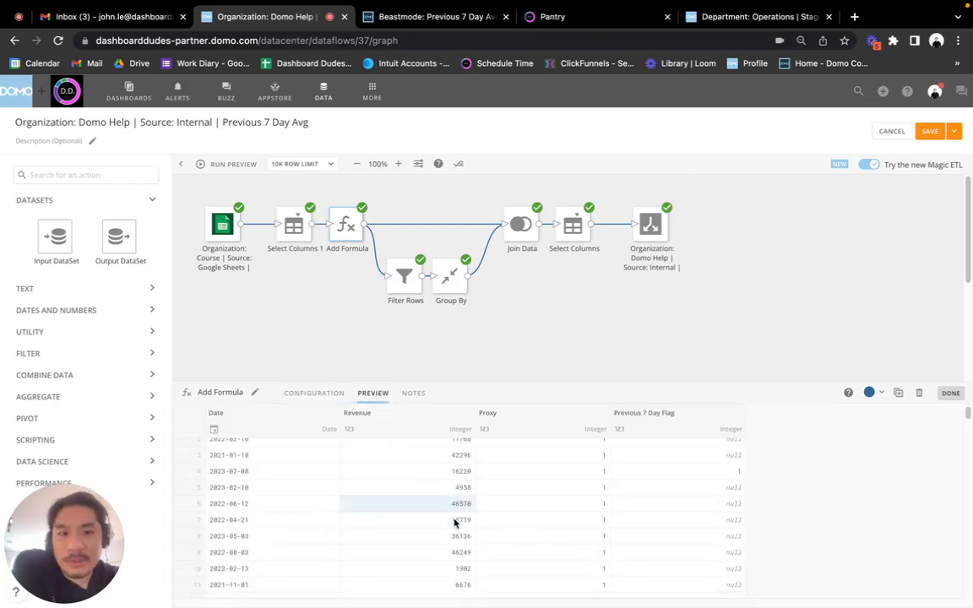
scroll(454, 523, "down", 10)
scroll(454, 524, "up", 10)
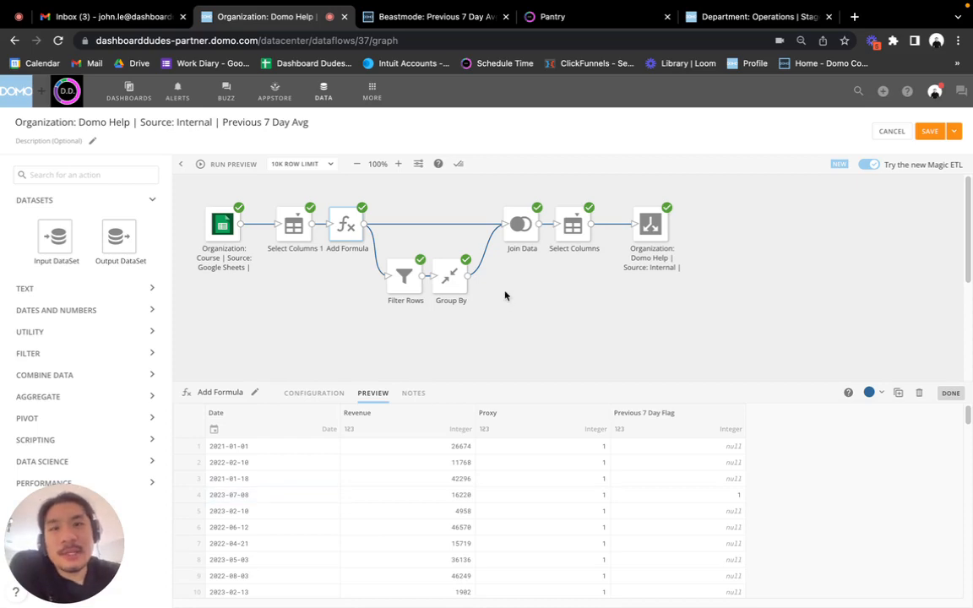
Check the Filter Rows rule on Previous 7 Day Flag and look through the filtered rows in its preview.
left_click(405, 276)
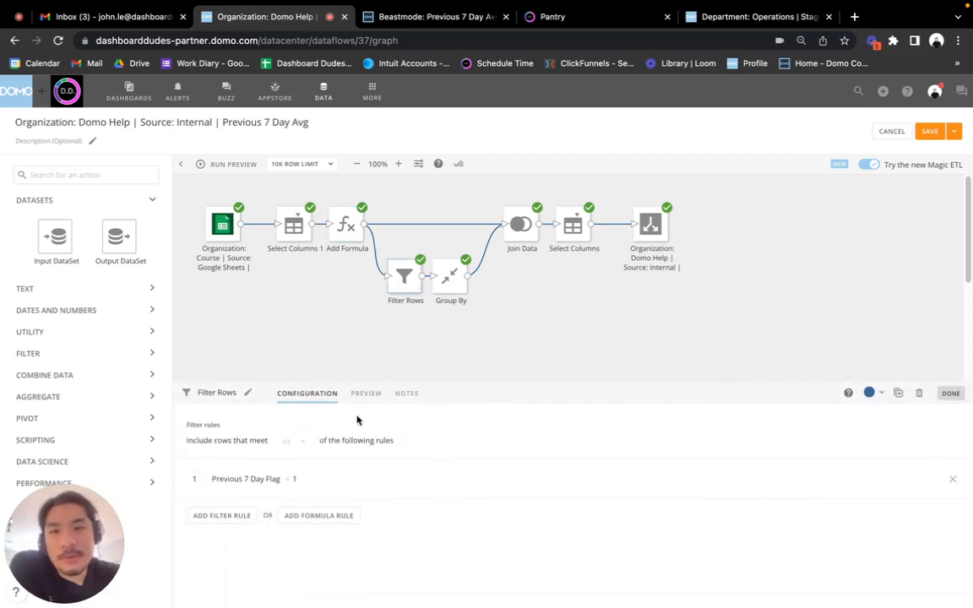
left_click(366, 393)
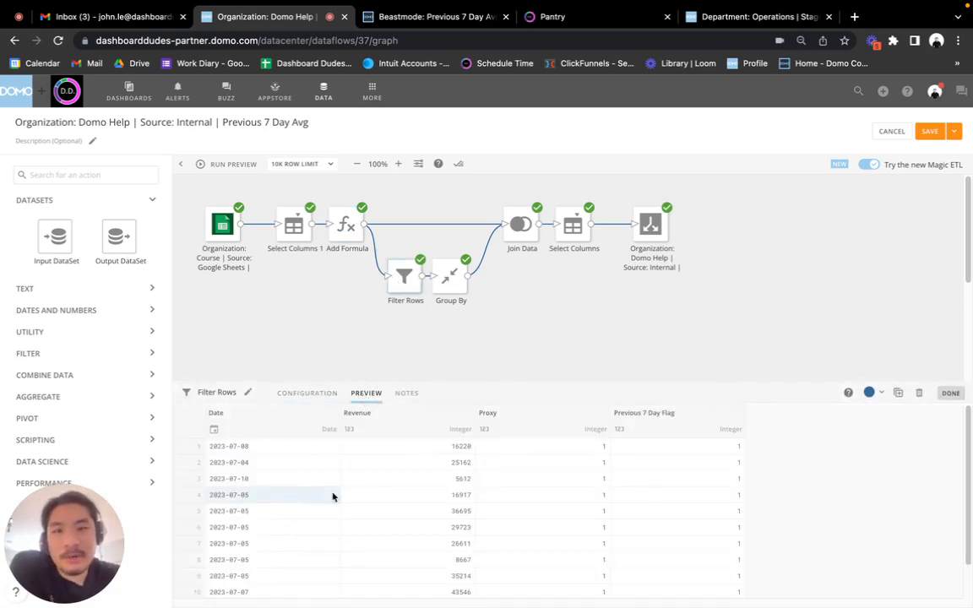
scroll(301, 516, "down", 2)
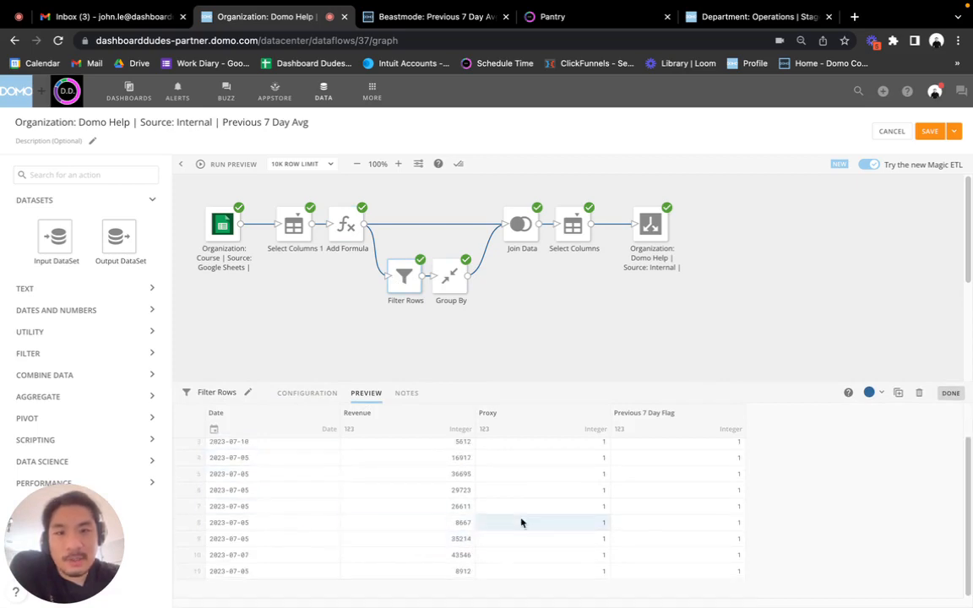
scroll(547, 491, "up", 2)
Review how Group By averages Revenue by Proxy and inspect its previewed result.
left_click(451, 279)
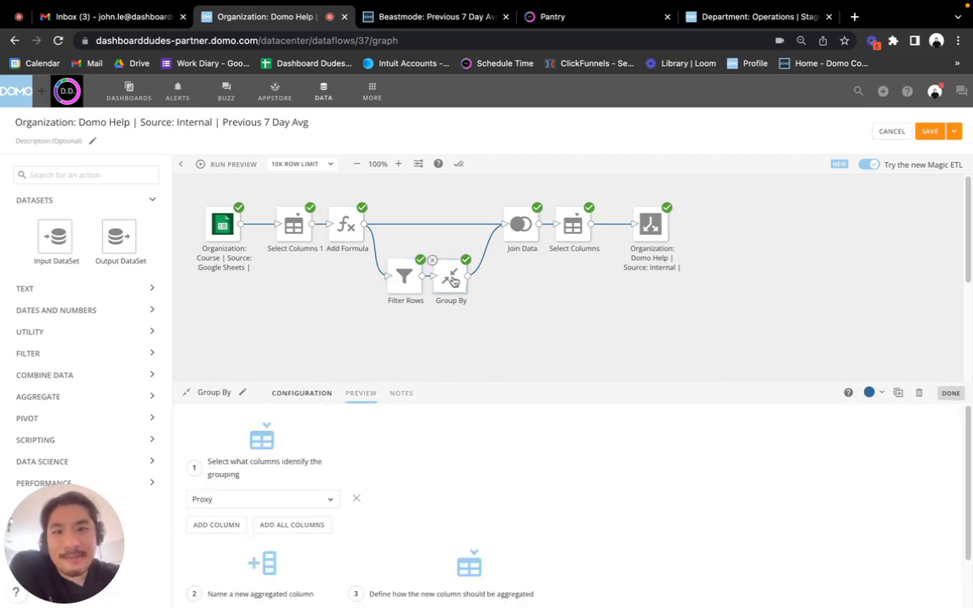
scroll(344, 534, "down", 1)
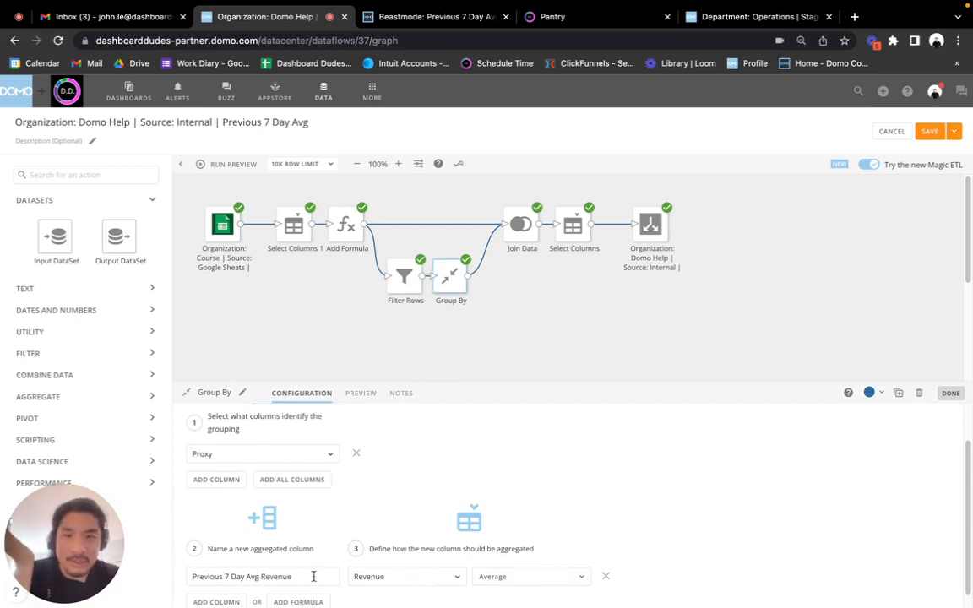
left_click(361, 394)
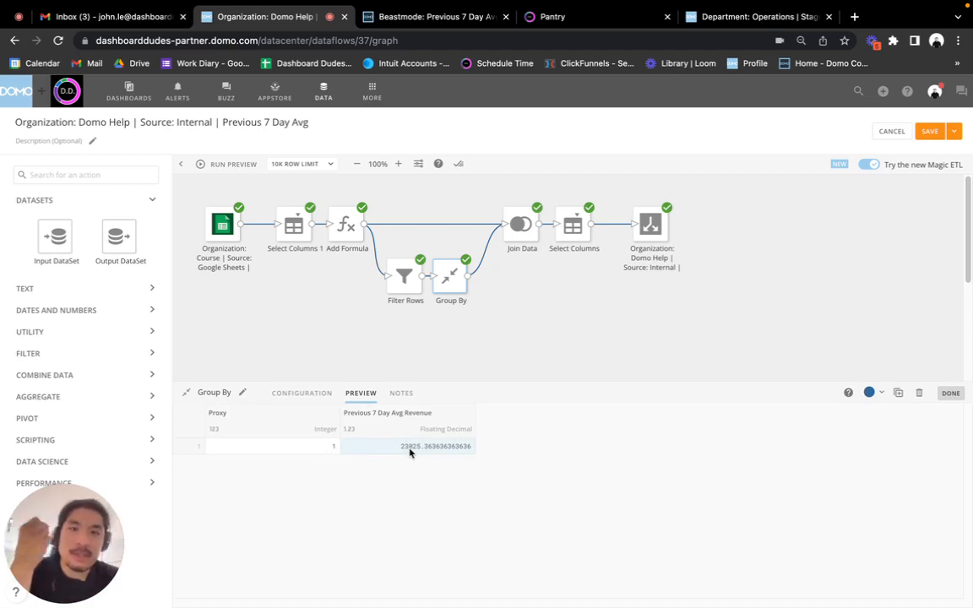
Review the configuration of the Join Data, Select Columns and output dataset tiles.
left_click(519, 224)
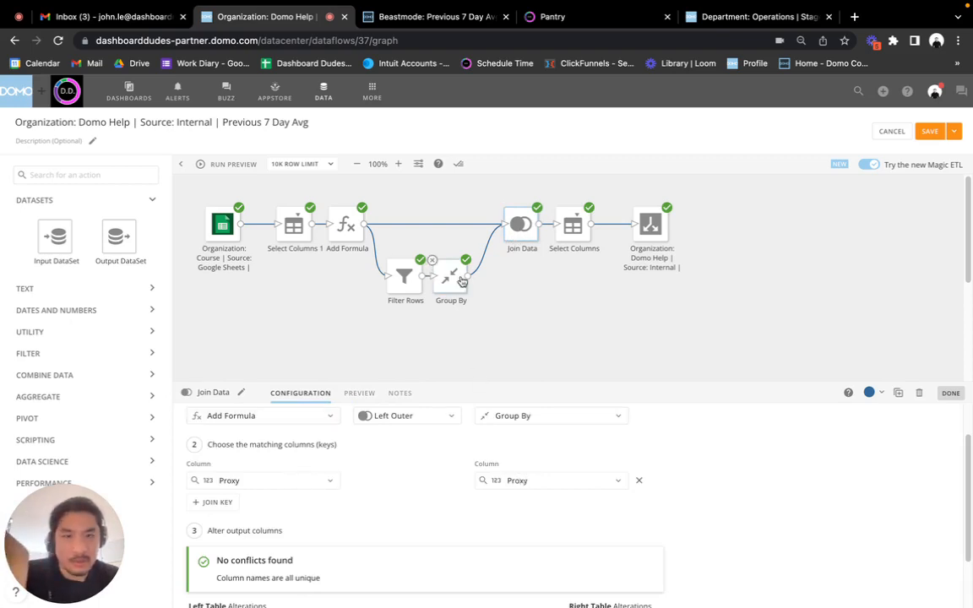
left_click(573, 224)
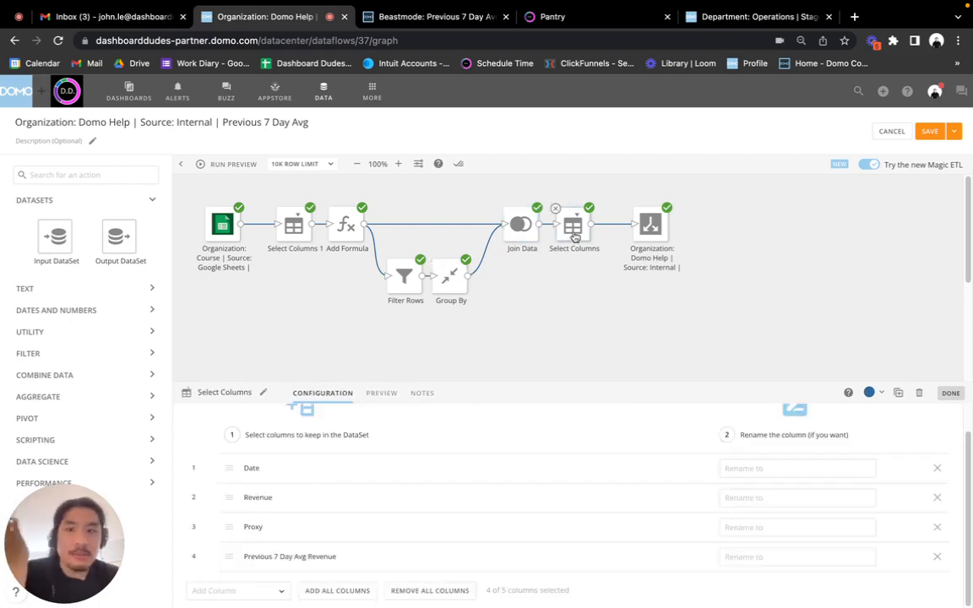
left_click(650, 240)
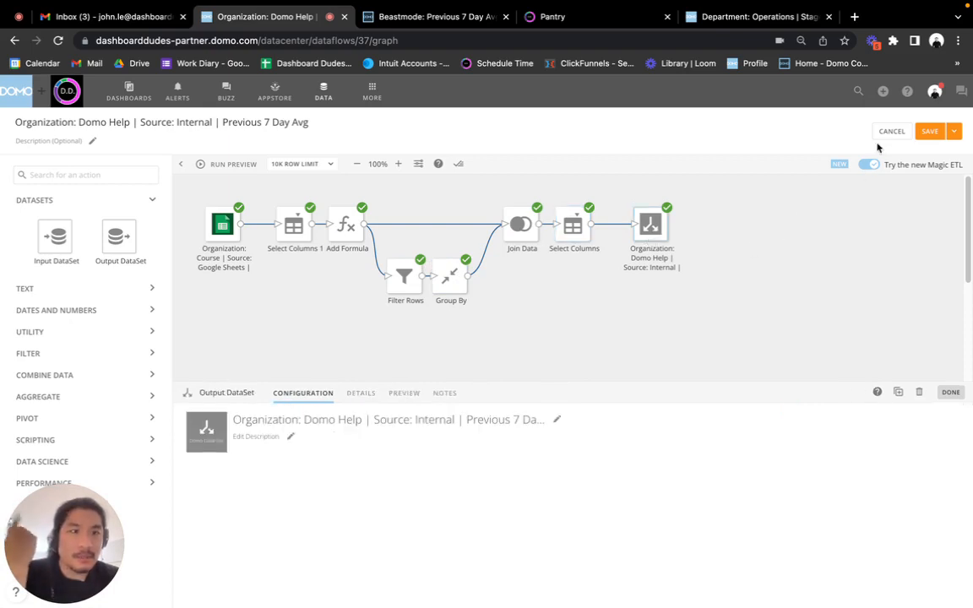
Save and run the Previous 7 Day Avg dataflow.
left_click(953, 131)
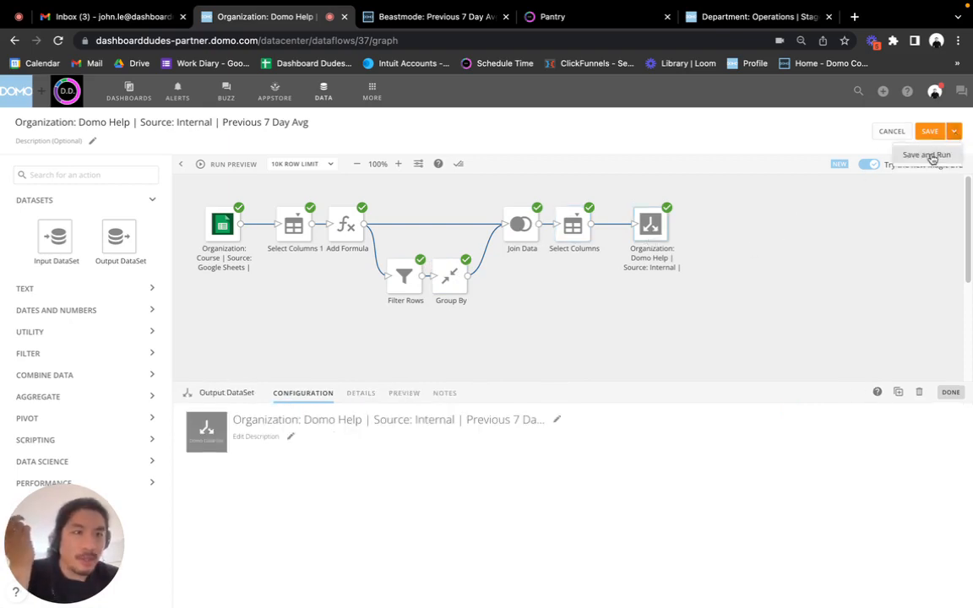
left_click(929, 155)
left_click(753, 466)
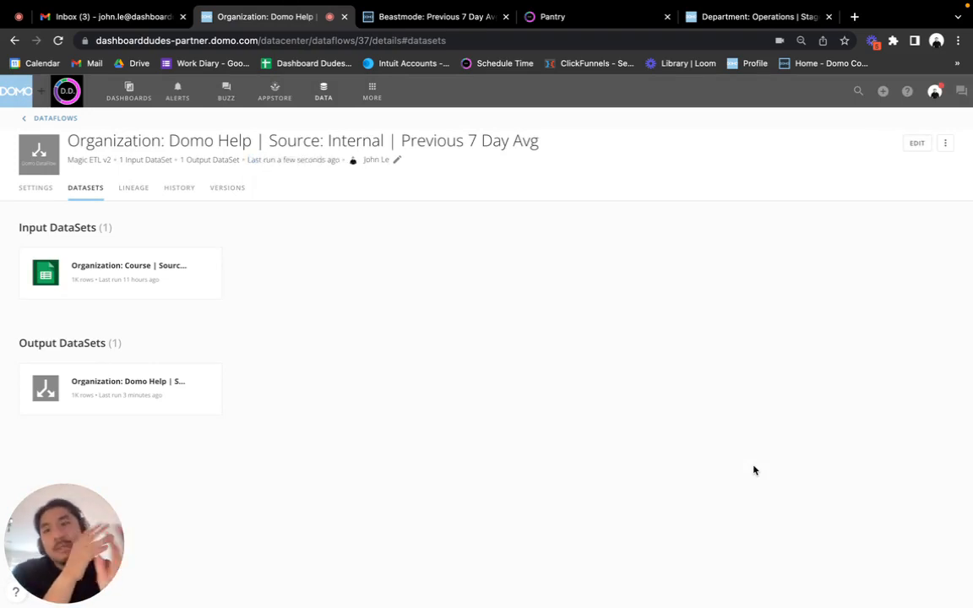
Find the Previous 7 Day Avg card on the Overview dashboard and open it in Analyzer.
left_click(128, 92)
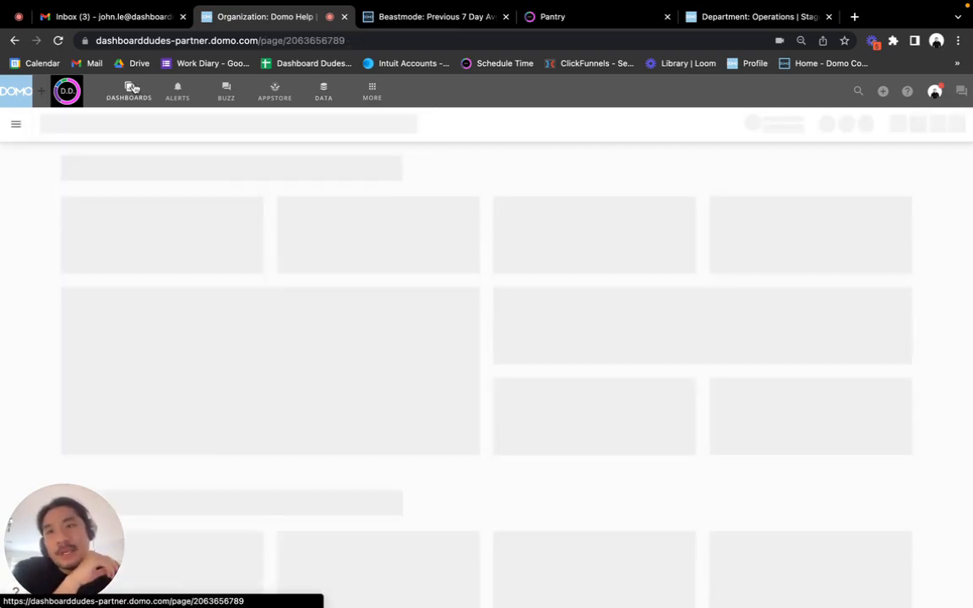
left_click(15, 124)
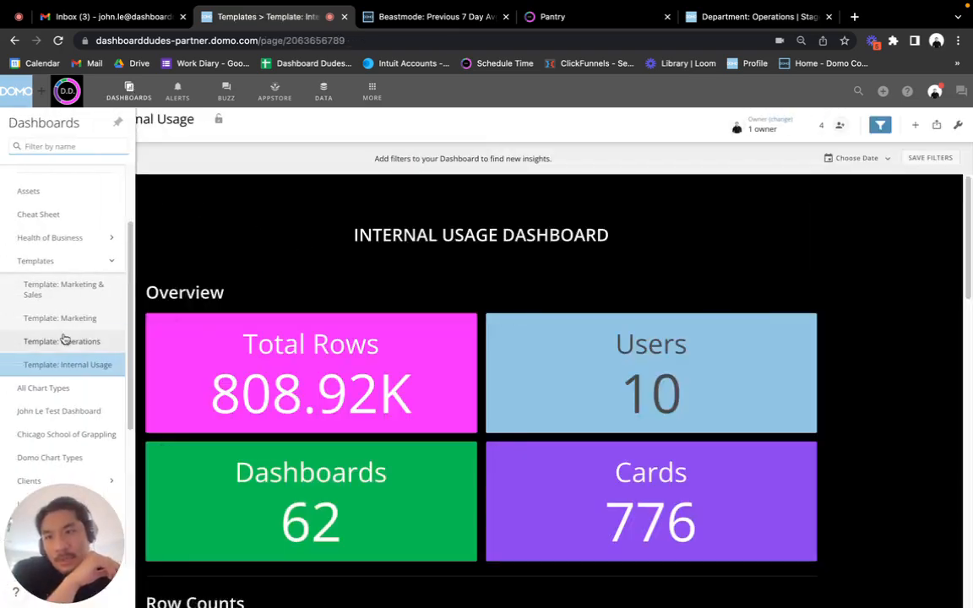
scroll(42, 203, "up", 3)
left_click(38, 177)
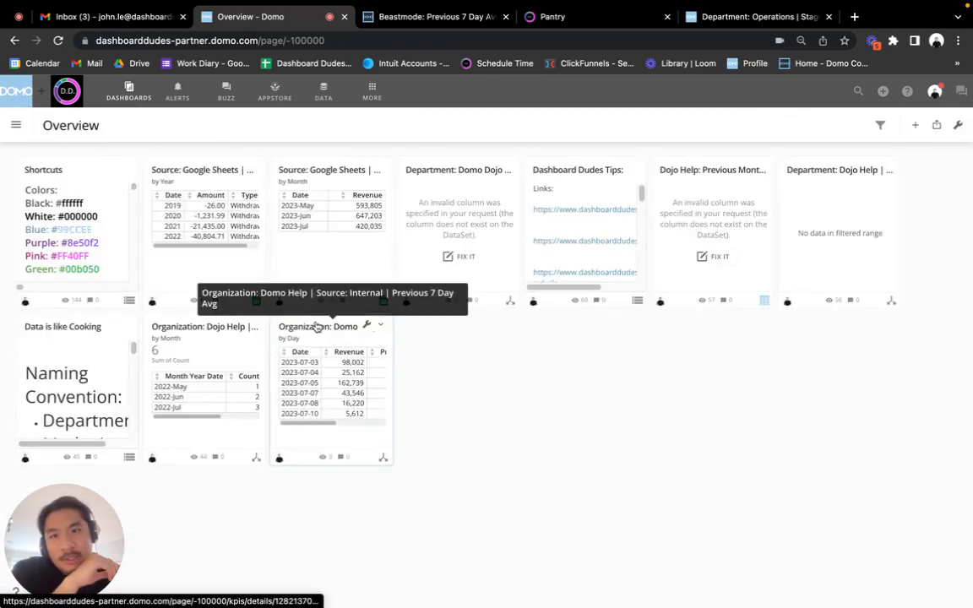
left_click(317, 327)
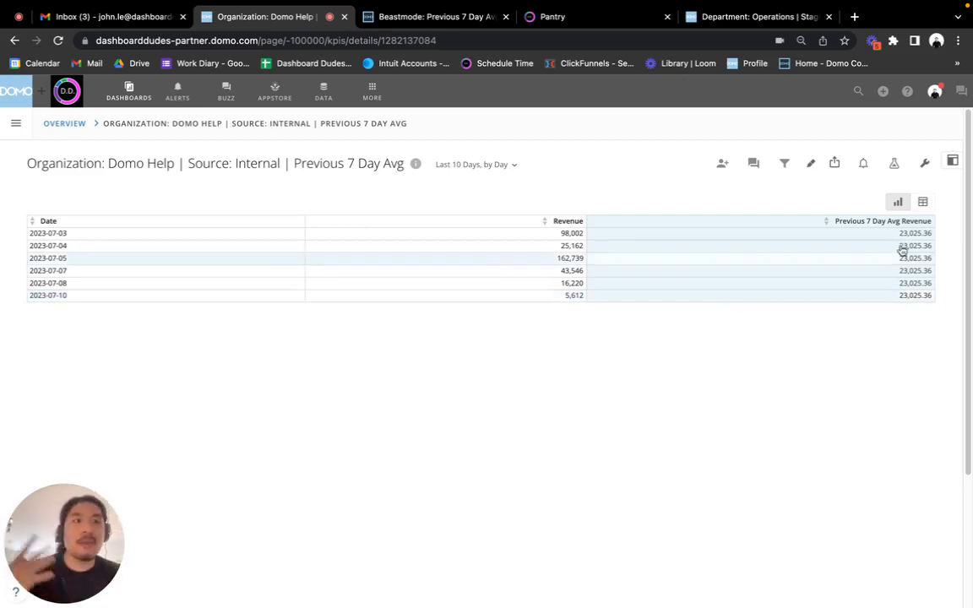
left_click(896, 164)
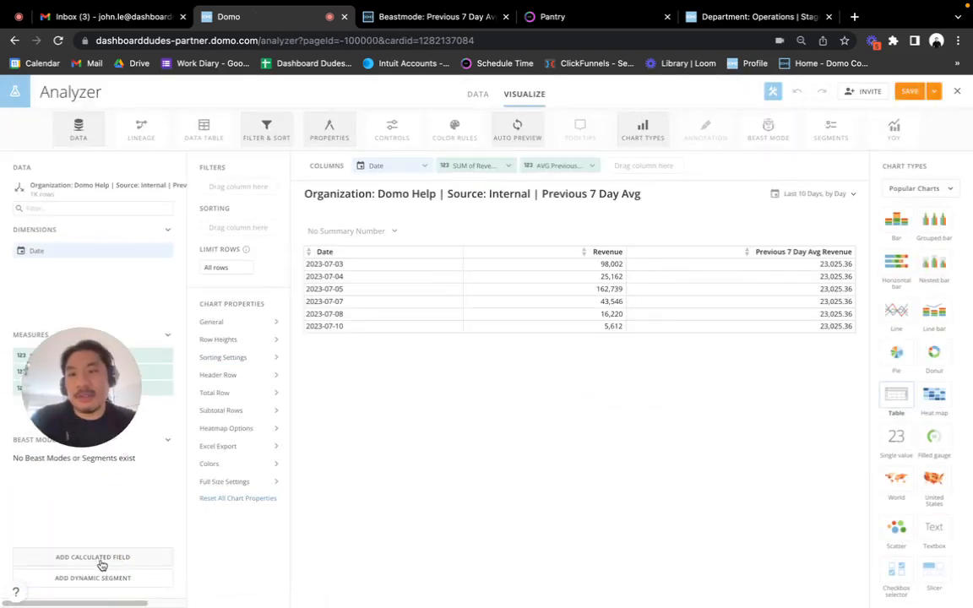
Start a new calculated field for the card and name it "% Diff".
left_click(99, 558)
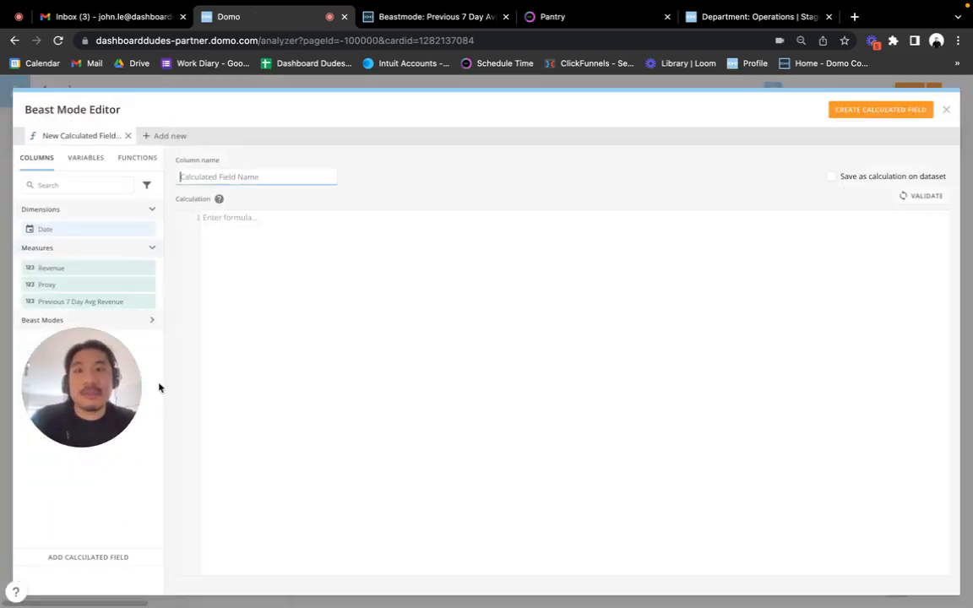
left_click(240, 174)
type("% Diff")
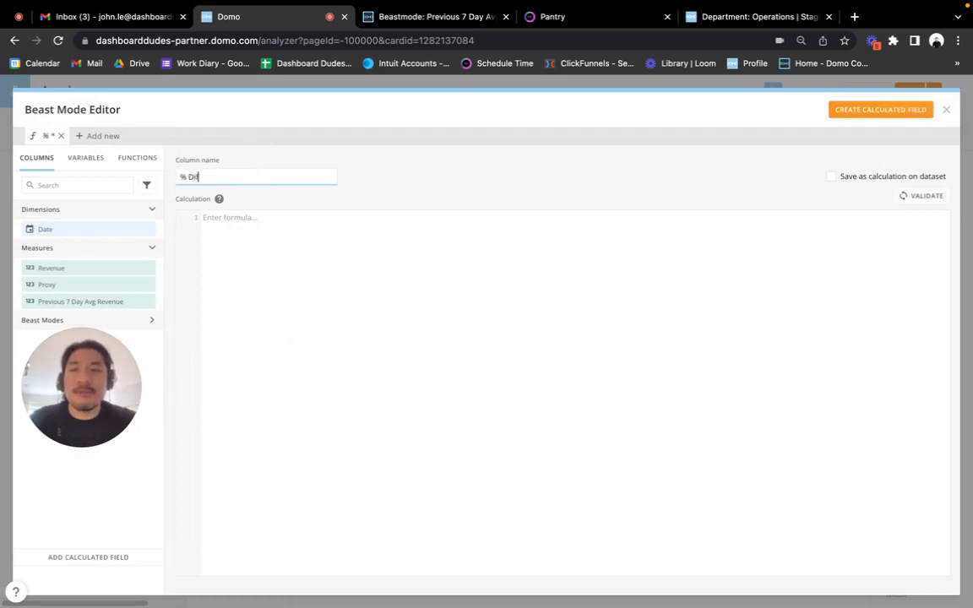
key("Tab")
key("Tab")
key("Tab")
key("Tab")
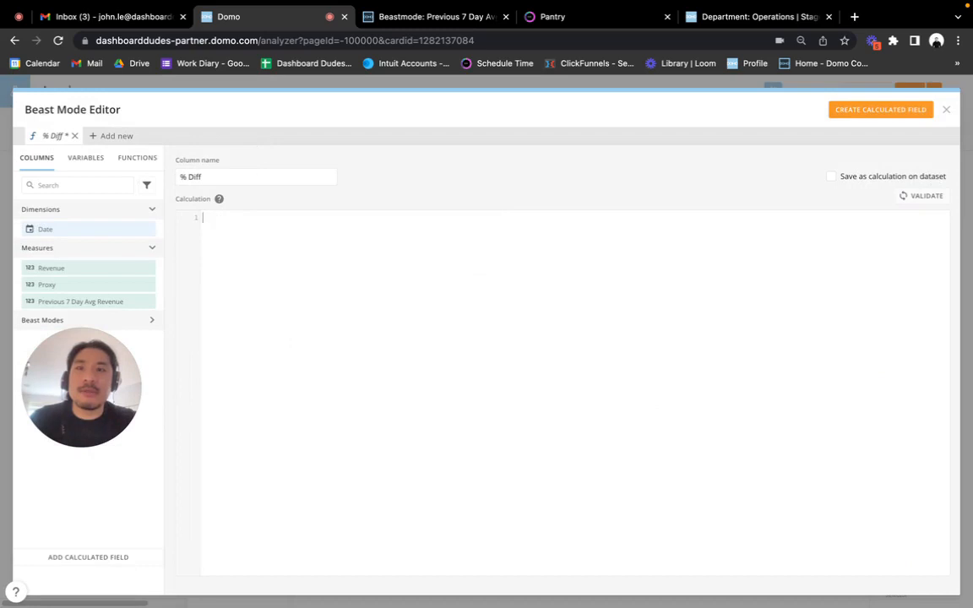
Enter the % Diff formula as (`Revenue`- `Previous 7 Day Avg Revenue`) / `Previous 7 Day Avg Revenue`.
type("rev")
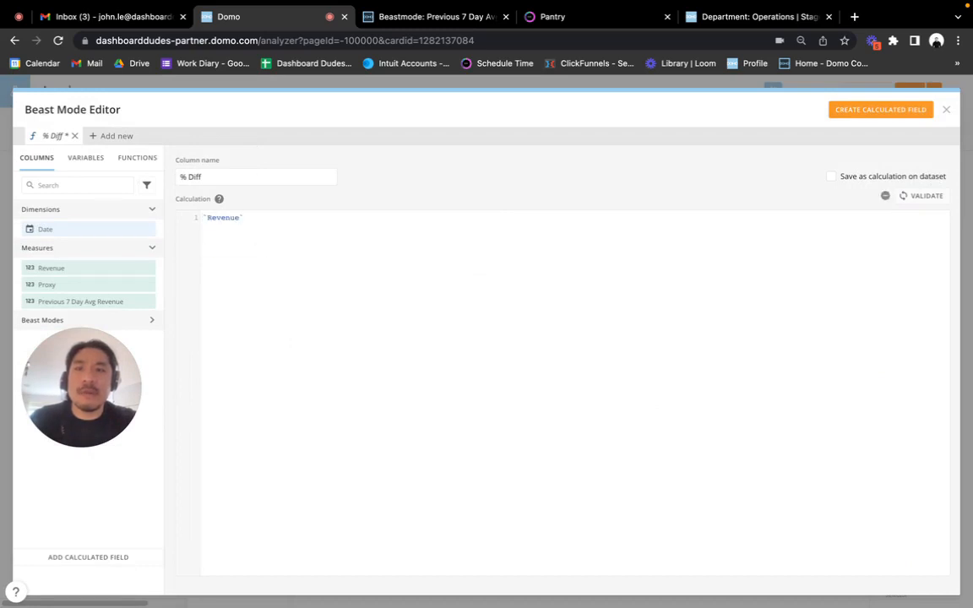
key("BackSpace")
type("-")
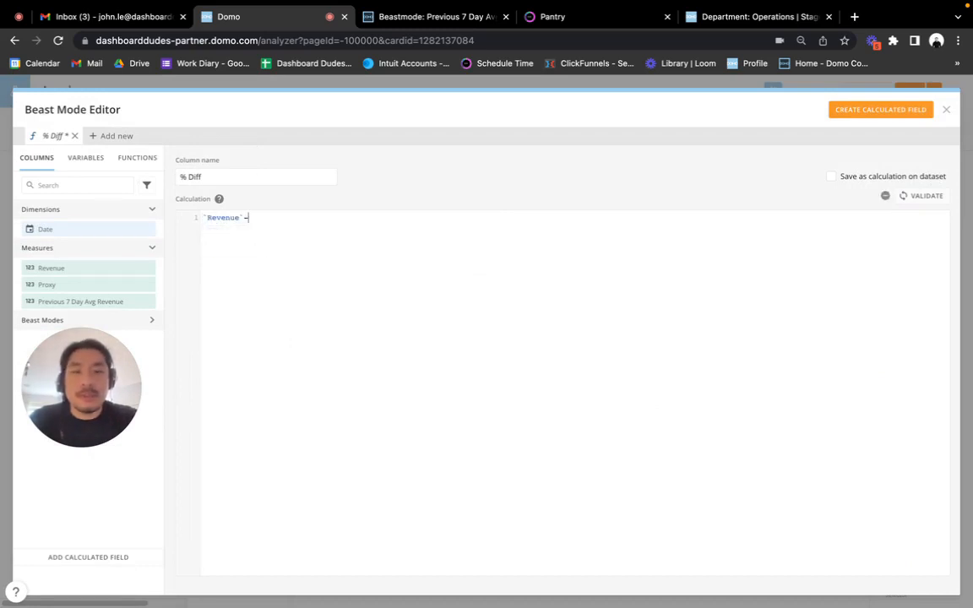
type(" pre")
key("Return")
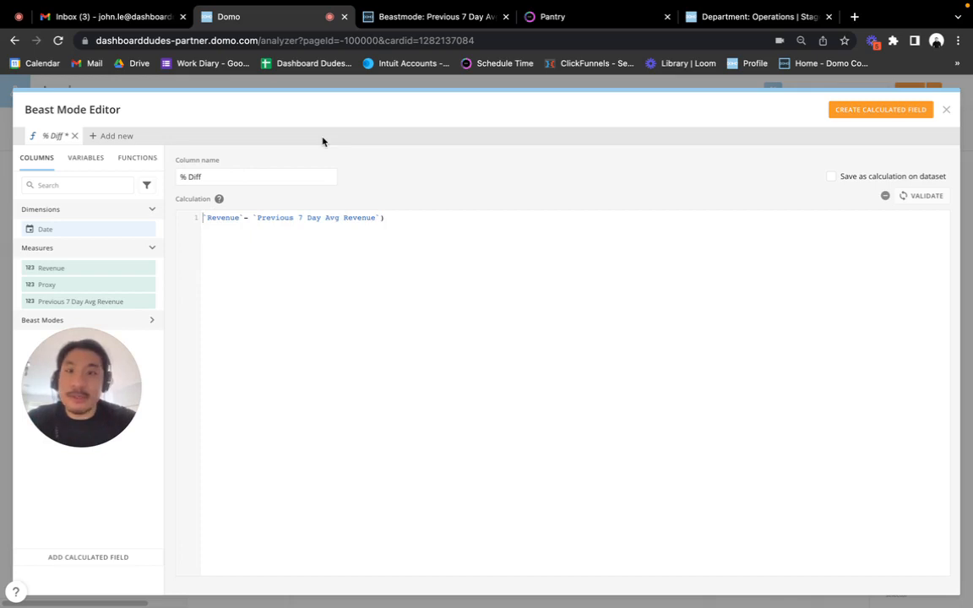
type("(")
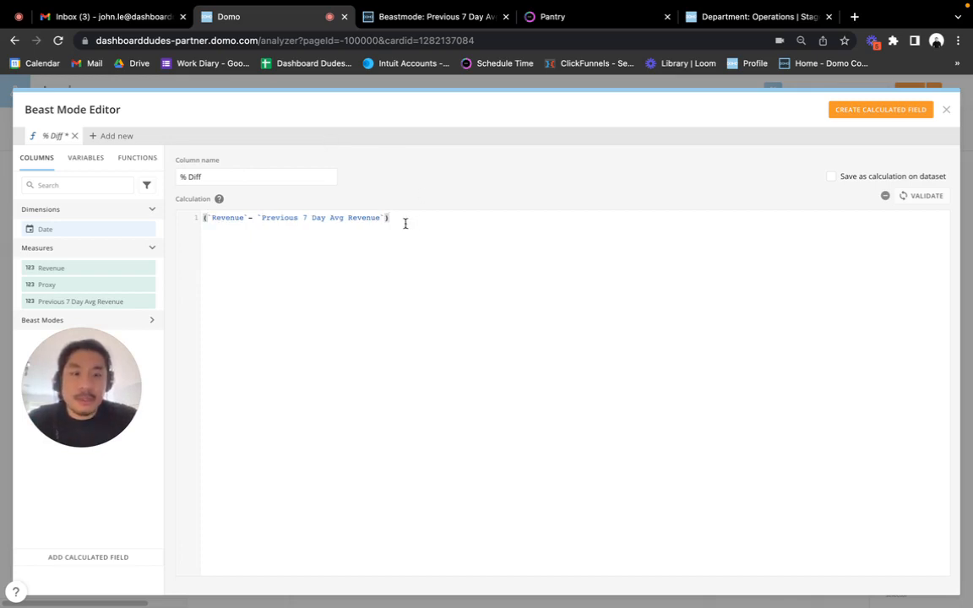
type(" /")
key("Return")
type("pre")
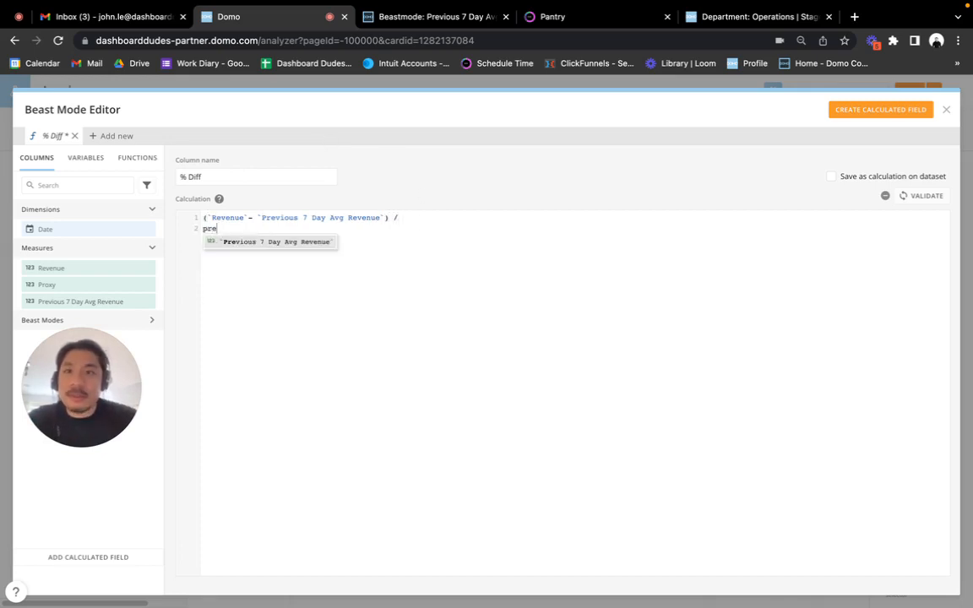
key("Return")
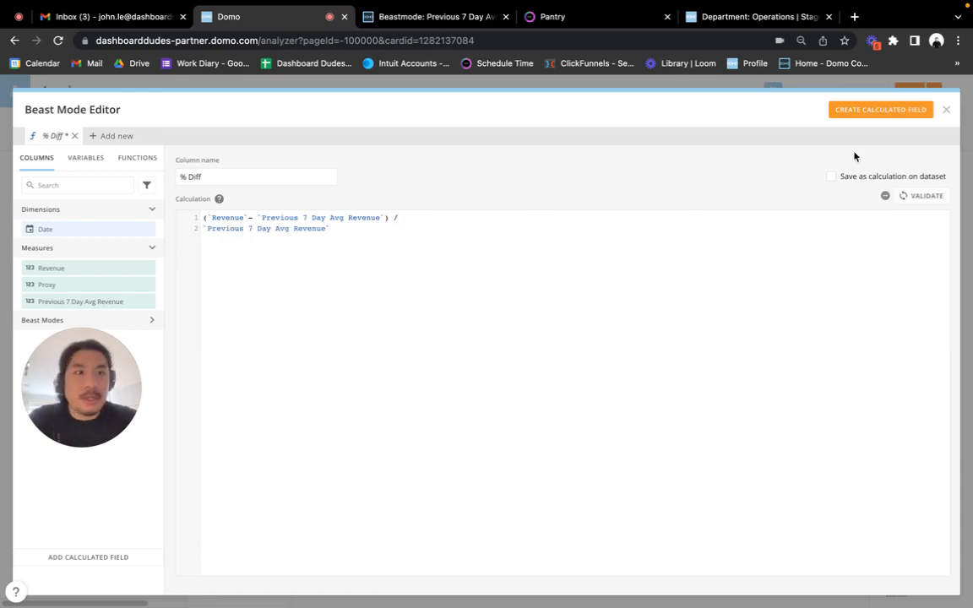
Validate and create % Diff as a calculation saved on the dataset, and add it as the table's last column.
left_click(833, 176)
left_click(921, 195)
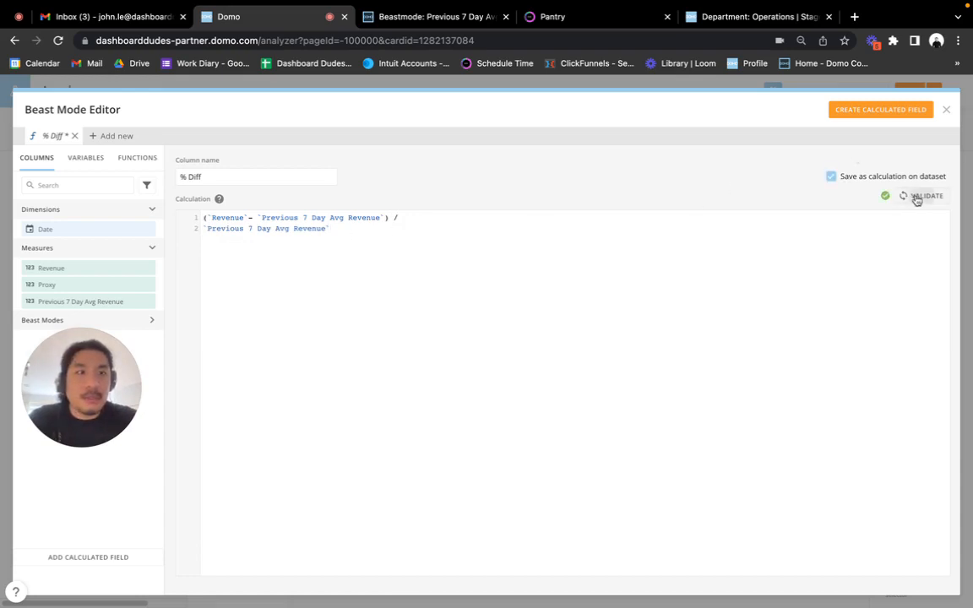
left_click(903, 112)
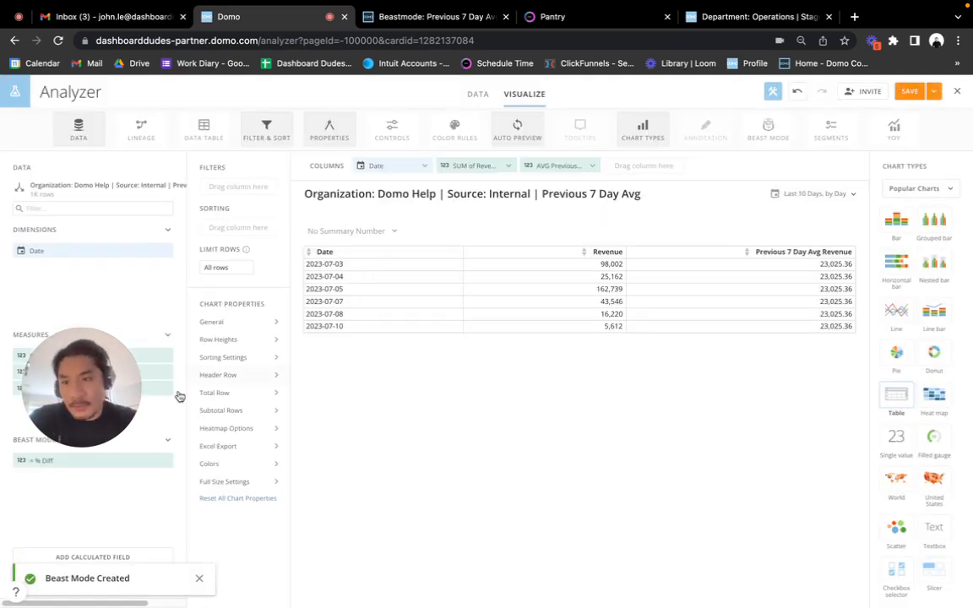
left_click_drag(101, 460, 635, 165)
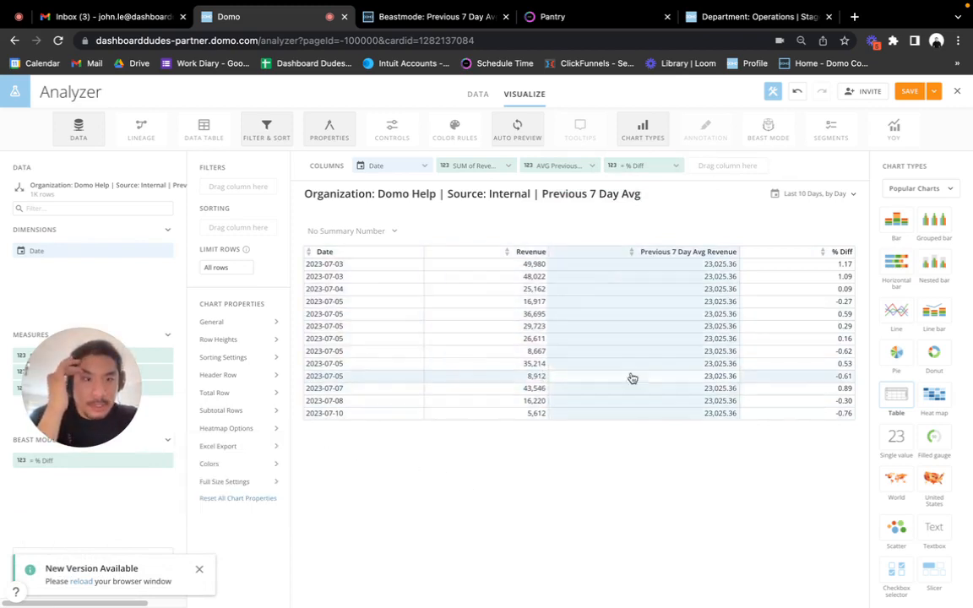
Set the chart type to Mega Table and transpose it so that dates run across as columns.
left_click(931, 192)
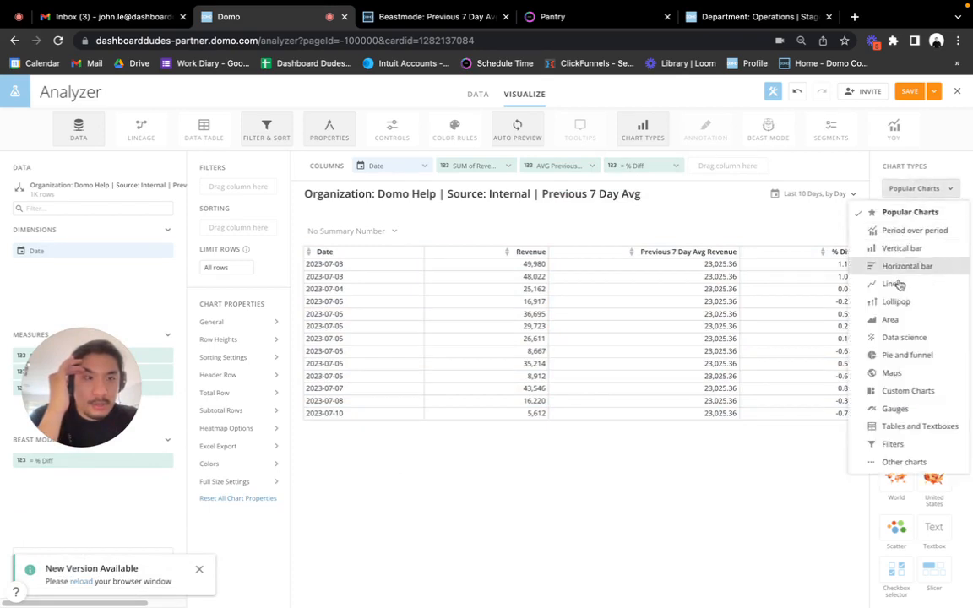
left_click(897, 426)
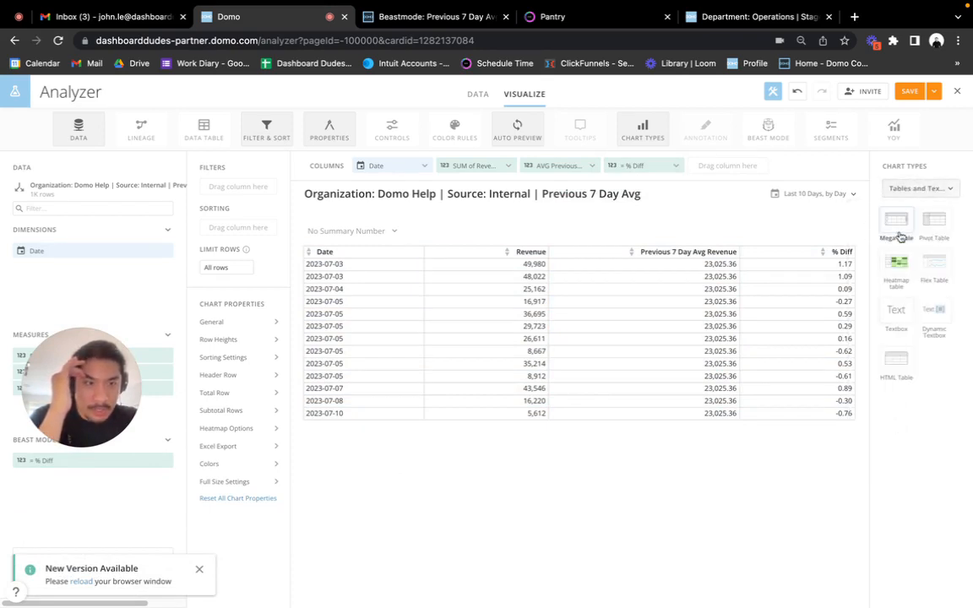
left_click(899, 223)
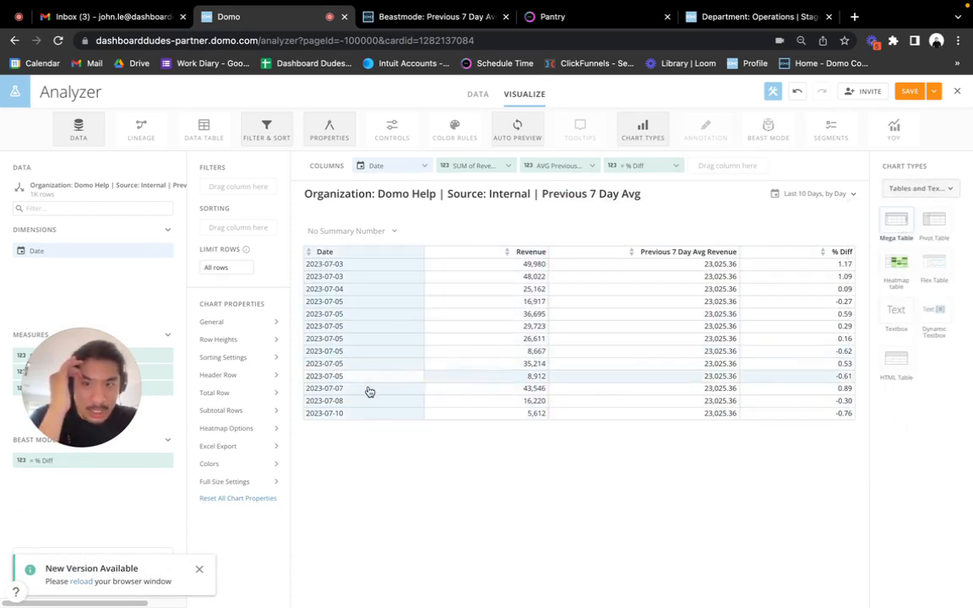
left_click(263, 321)
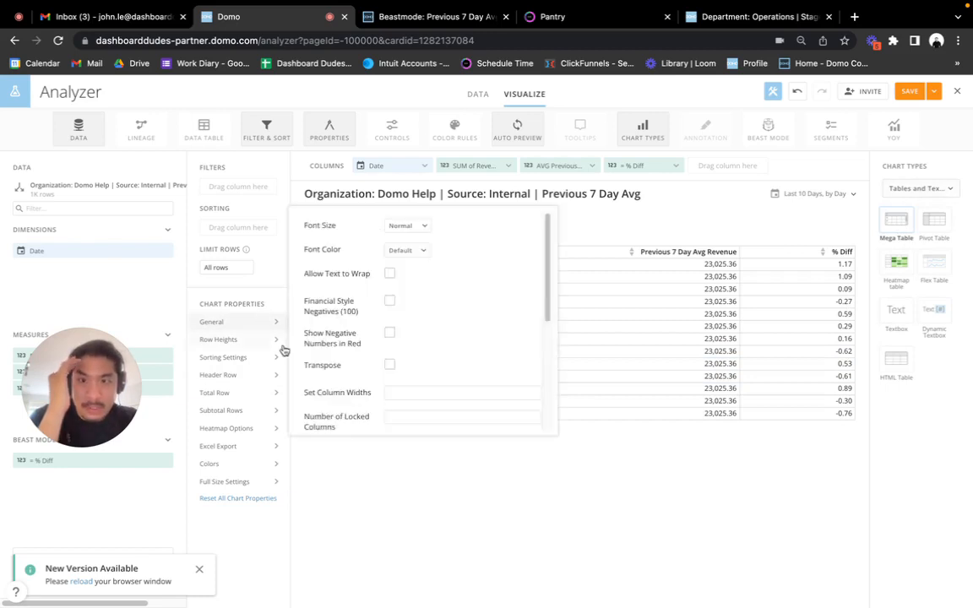
left_click(391, 366)
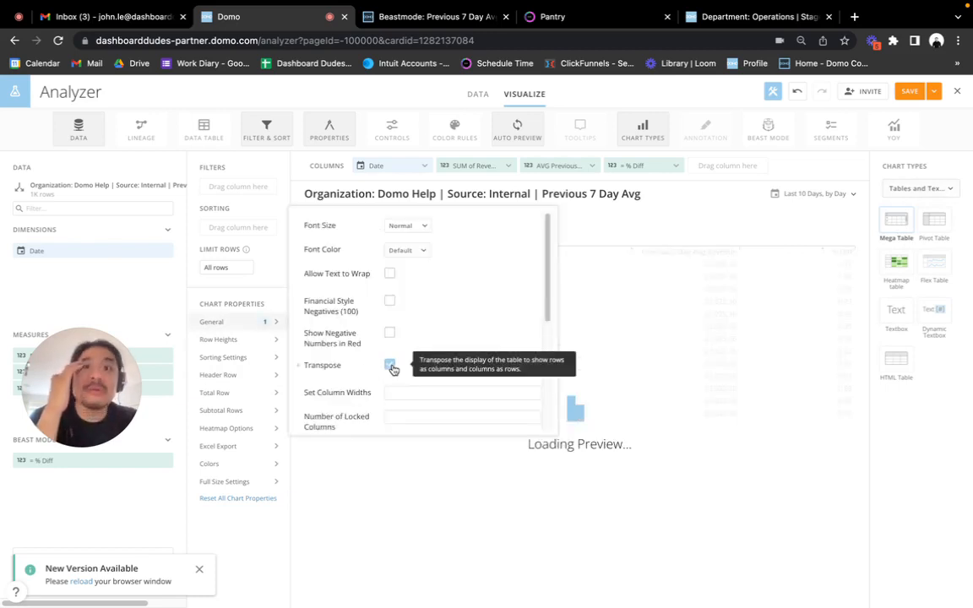
left_click(813, 168)
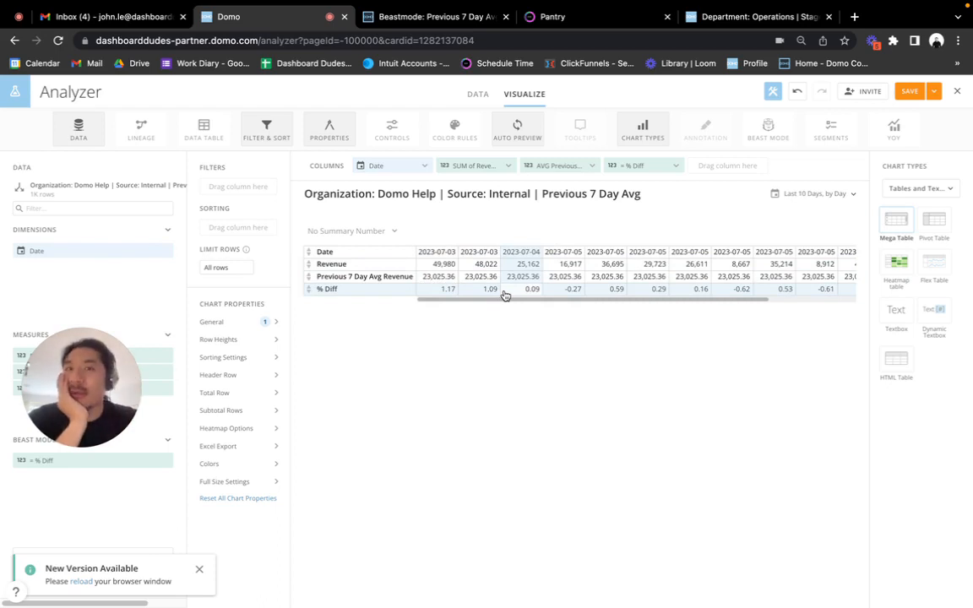
Switch to the Dashboard Dudes Pantry page and browse the video answers in the Domo Pantry playlist.
left_click(556, 24)
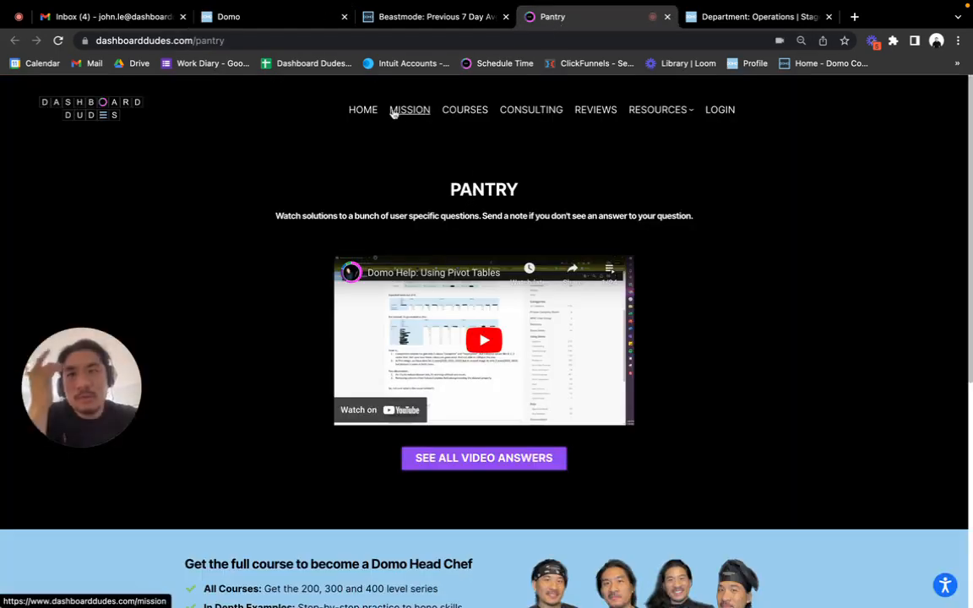
double_click(240, 38)
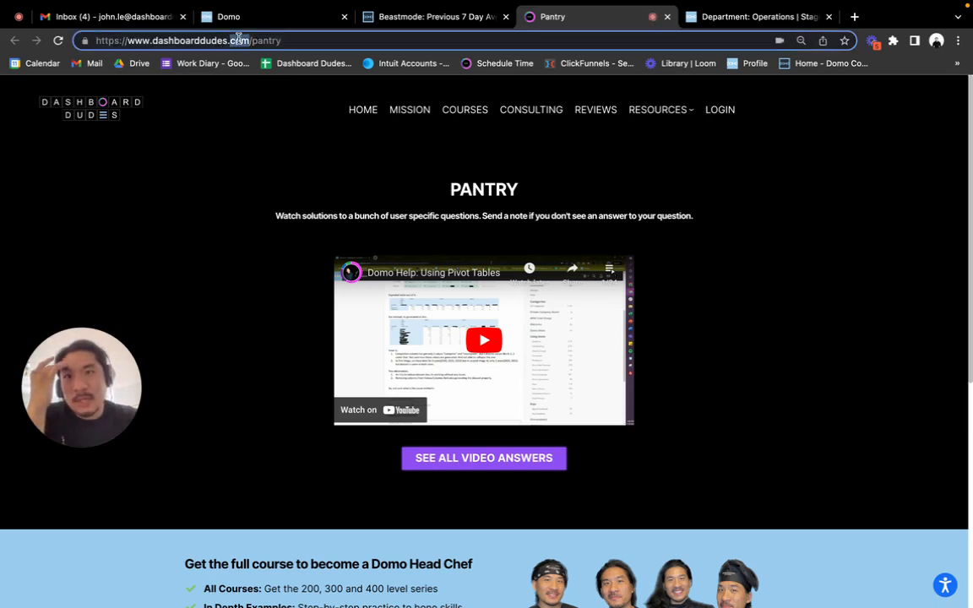
triple_click(239, 38)
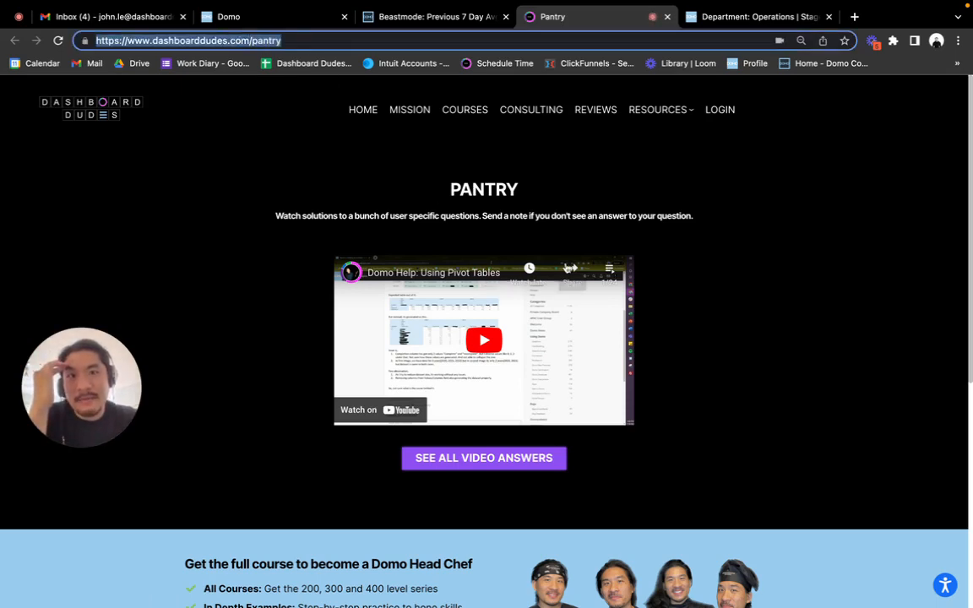
scroll(541, 322, "down", 3)
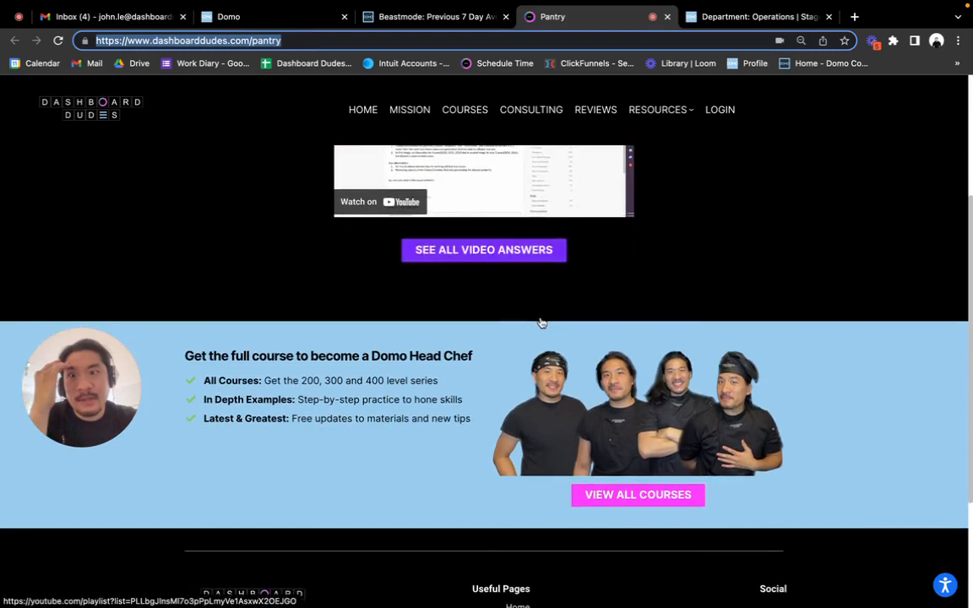
scroll(540, 322, "up", 3)
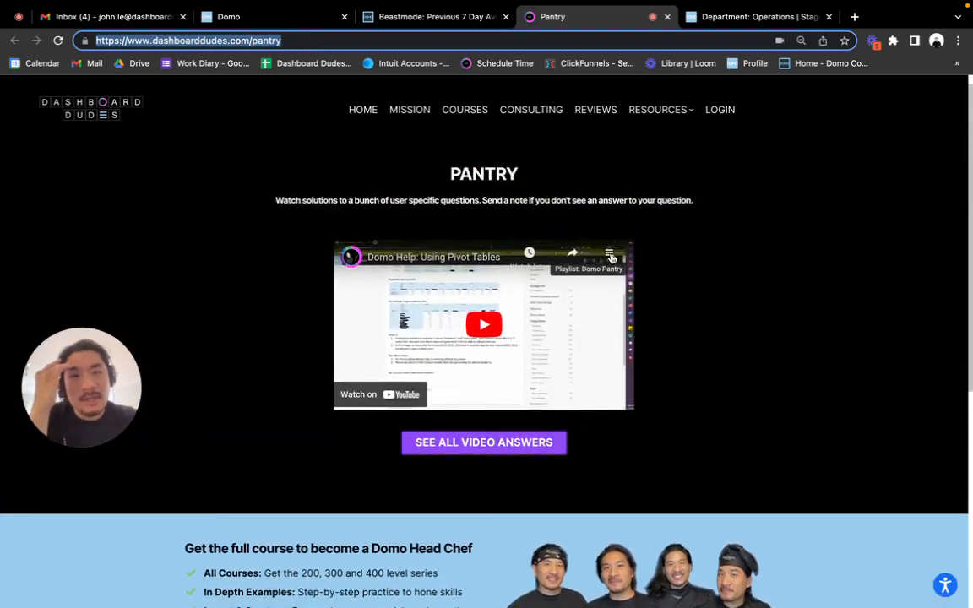
left_click(611, 256)
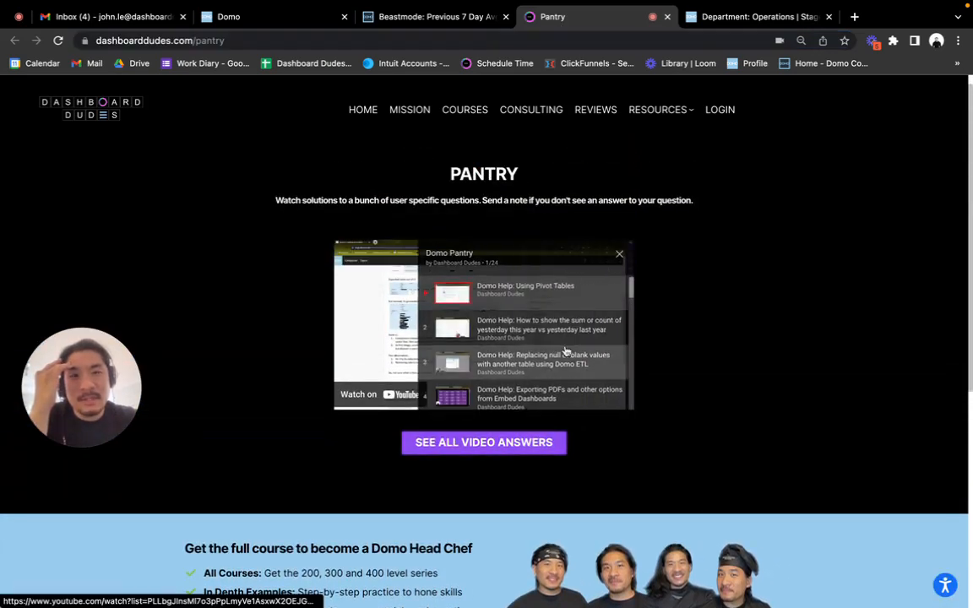
scroll(566, 351, "down", 1)
scroll(567, 350, "down", 6)
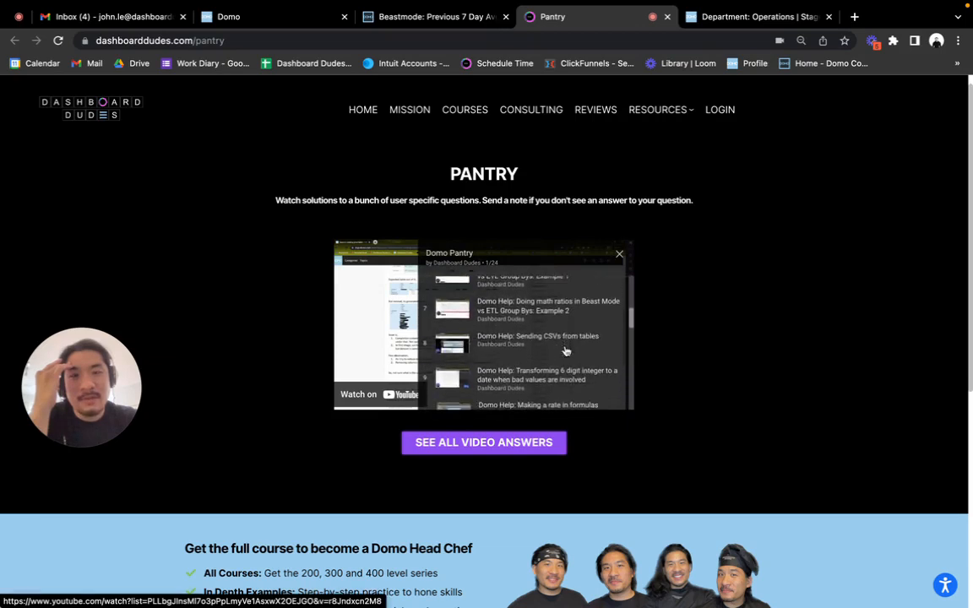
scroll(566, 350, "down", 2)
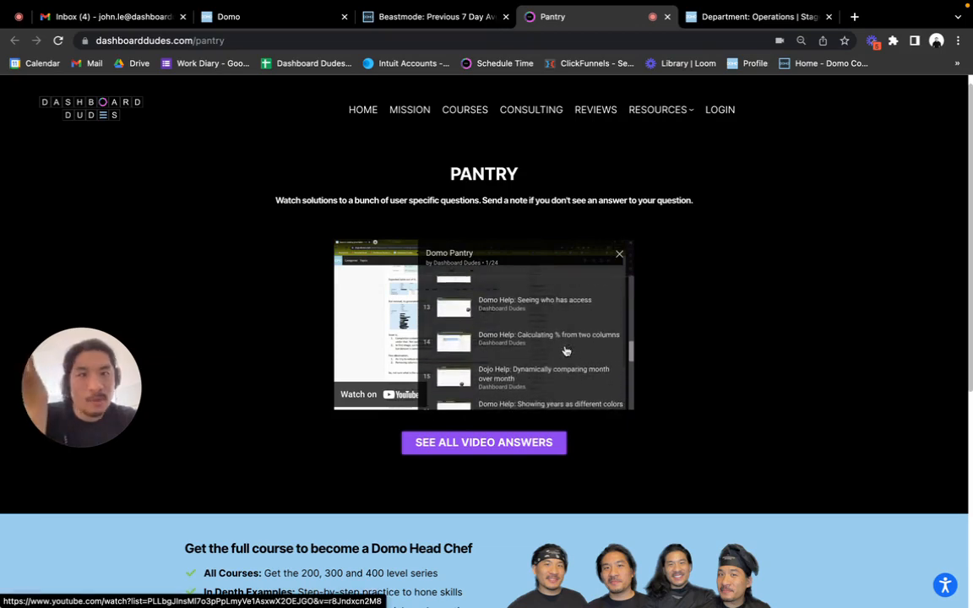
Open the Dashboard Dudes courses page and look through the available Domo courses.
left_click(476, 113)
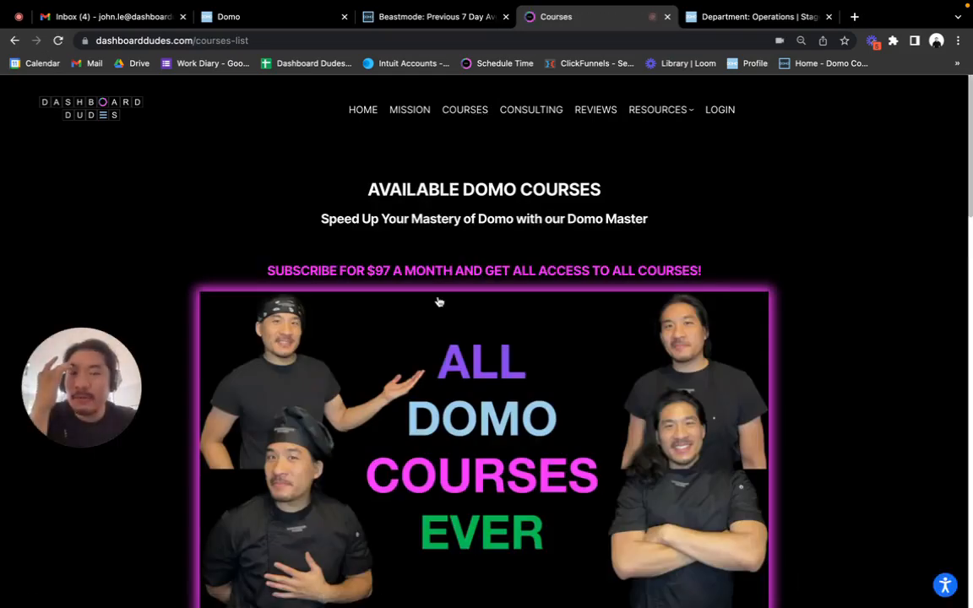
scroll(439, 302, "down", 12)
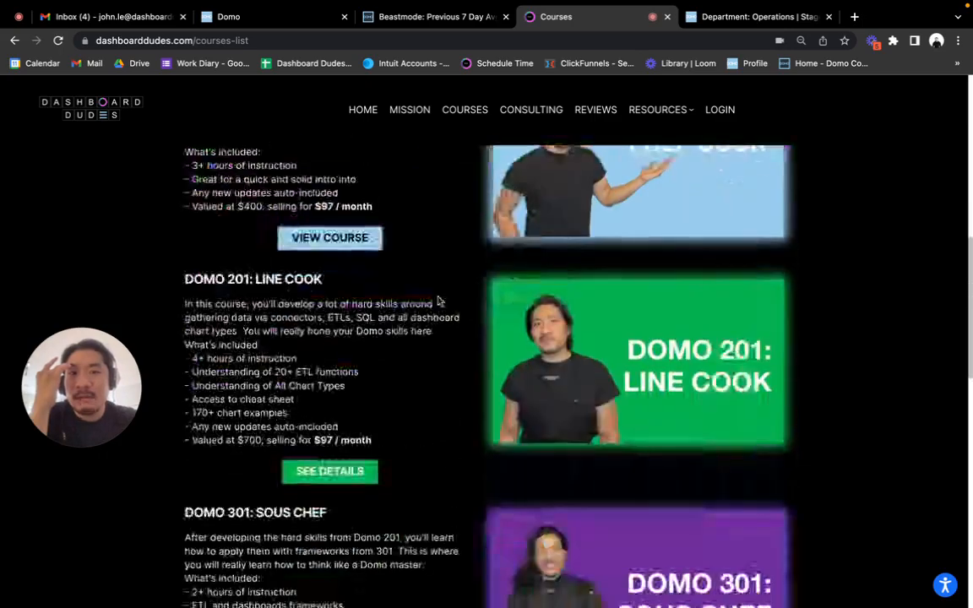
scroll(439, 302, "down", 5)
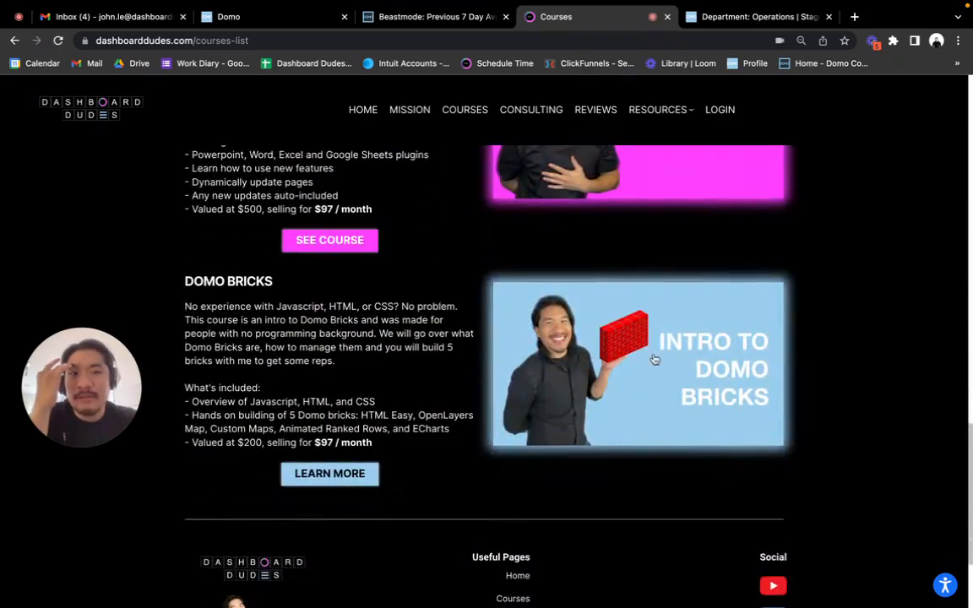
scroll(602, 423, "up", 18)
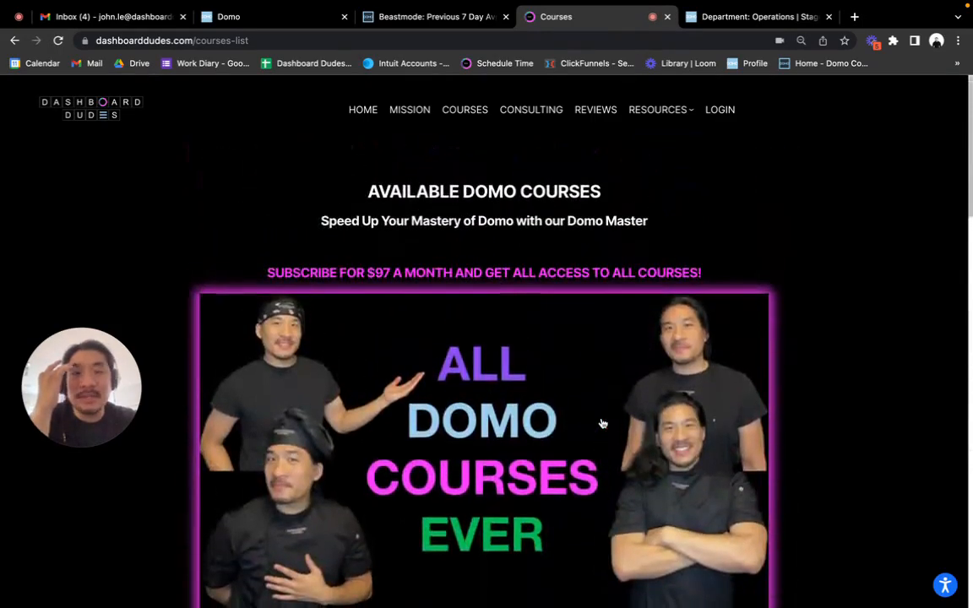